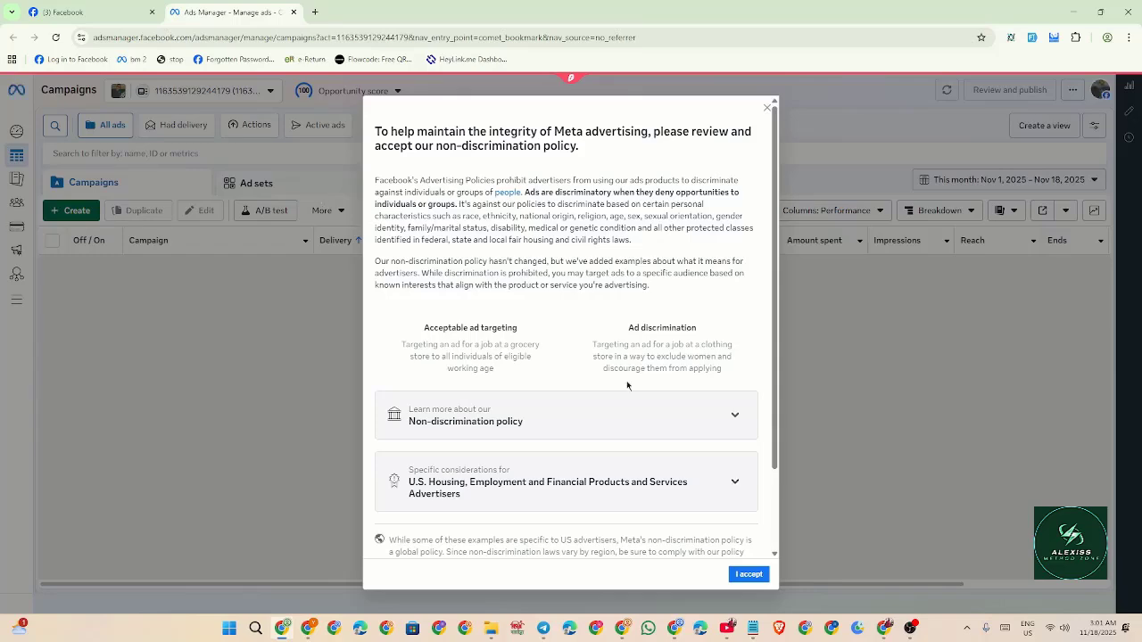
Accept Meta's non-discrimination policy and close the confirmation.
left_click(752, 574)
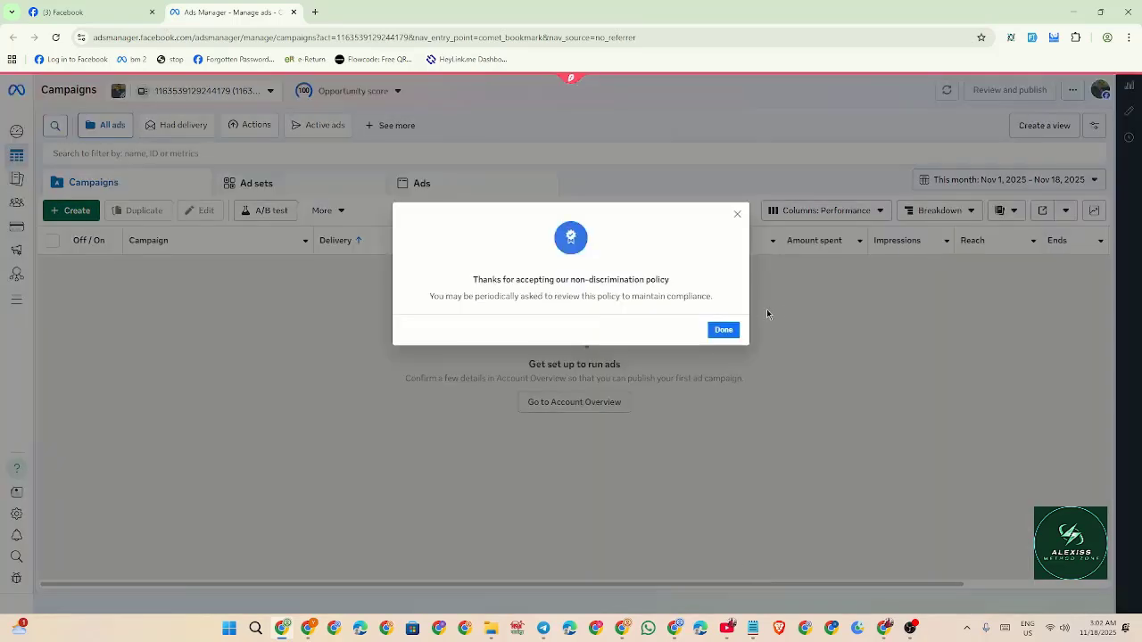
left_click(723, 330)
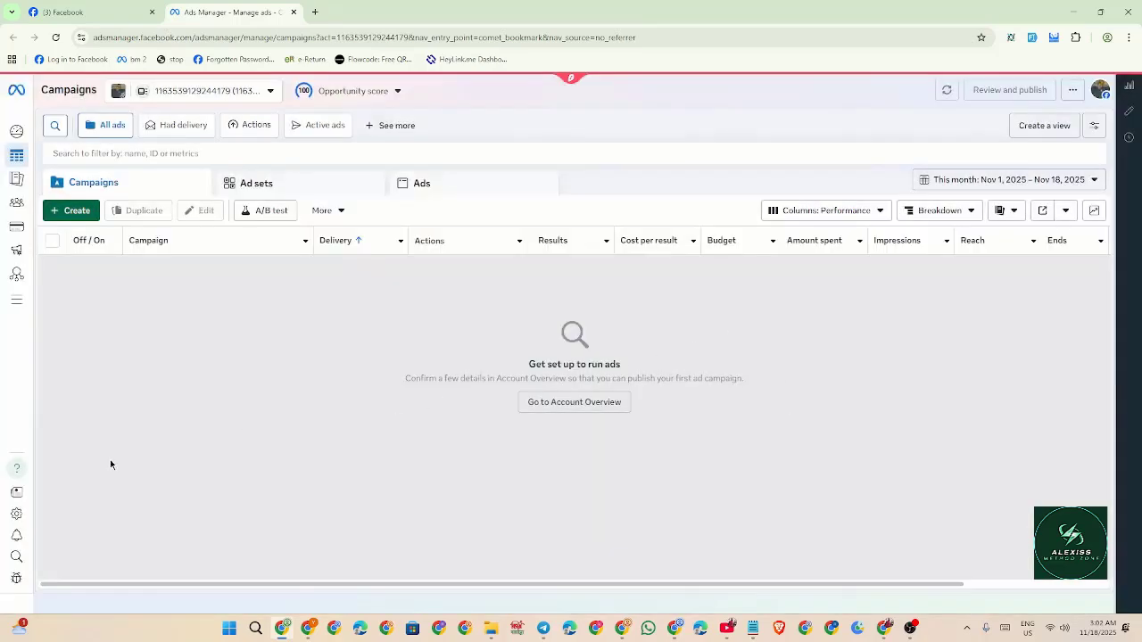
Start adding the ad account's first payment method from Billing & payments settings.
left_click(19, 513)
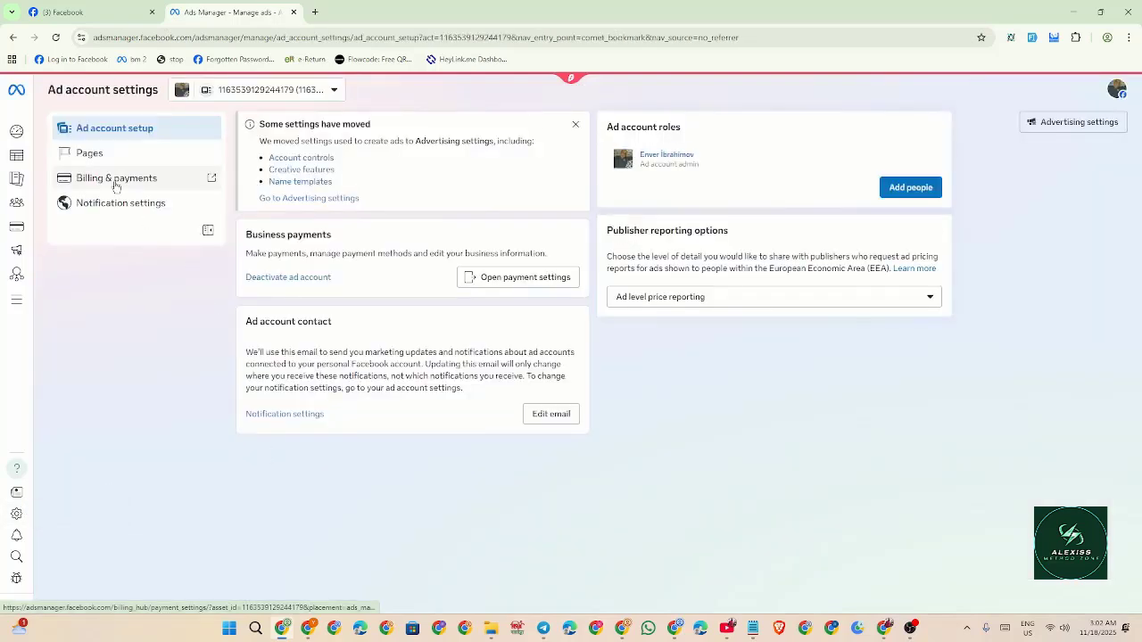
left_click(116, 178)
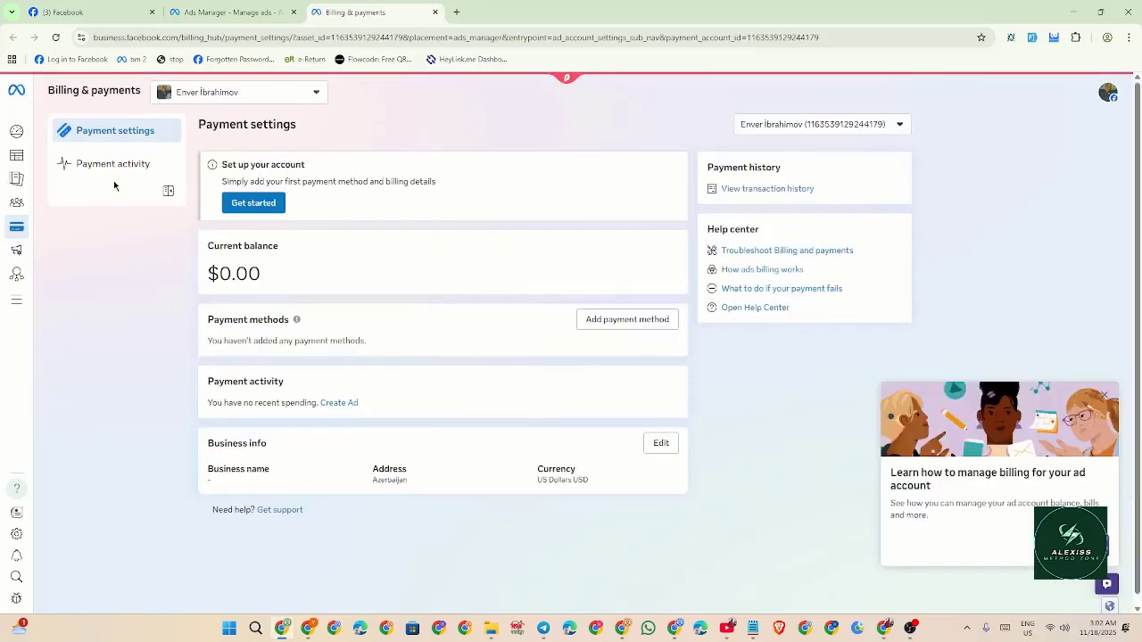
left_click(253, 203)
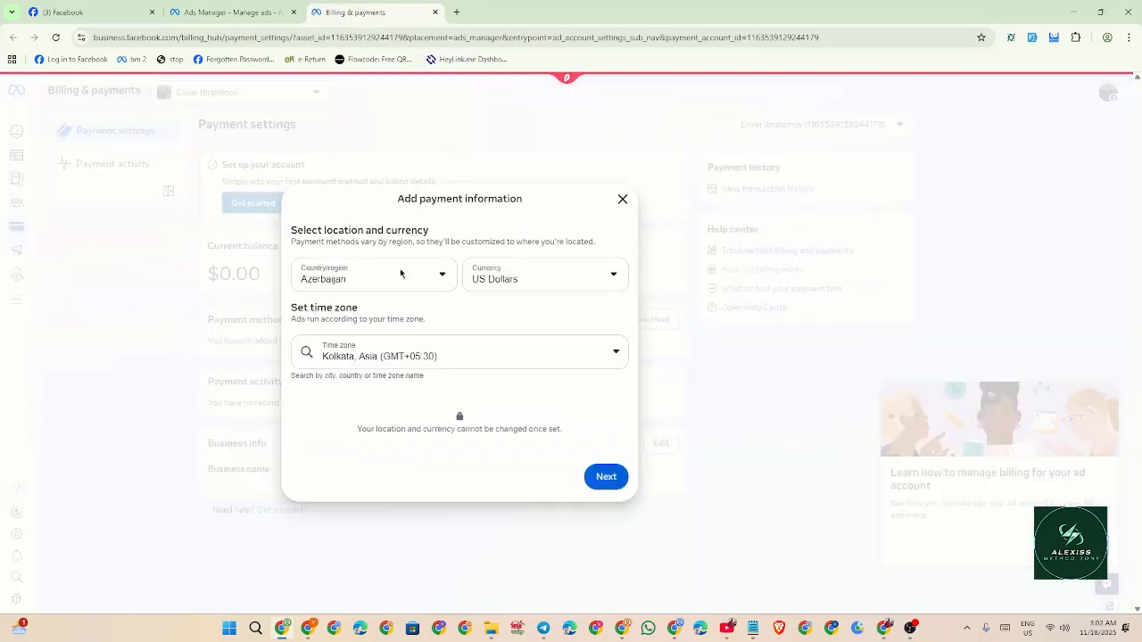
Set the country to Pakistan and the time zone to Dhaka, then continue to card details.
left_click(411, 283)
key("p")
key("Return")
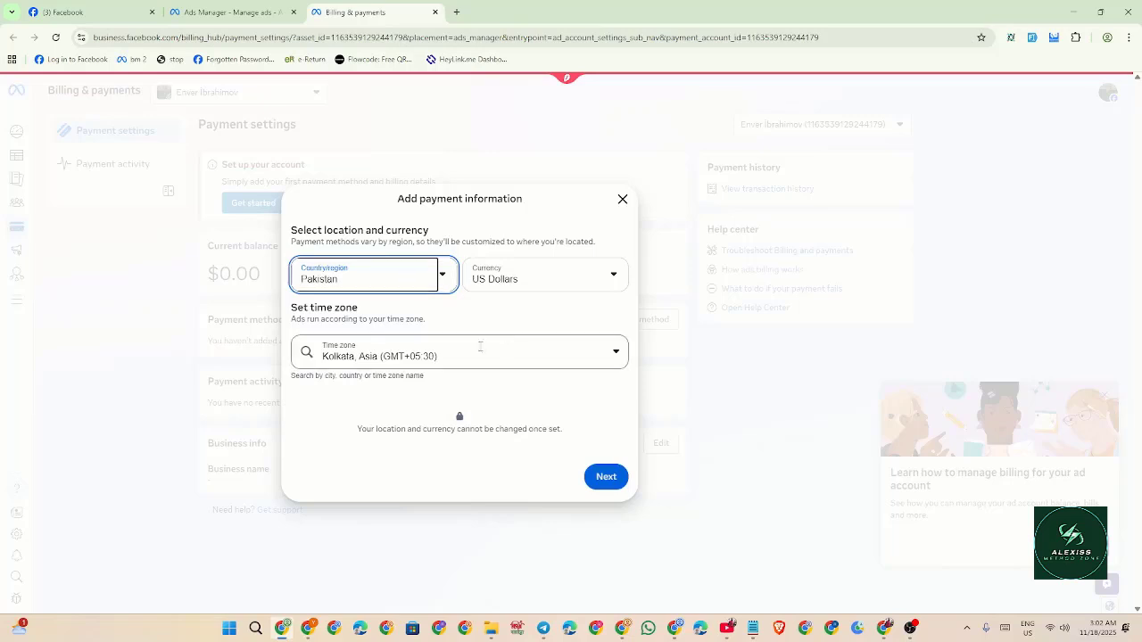
left_click(398, 356)
type("dh")
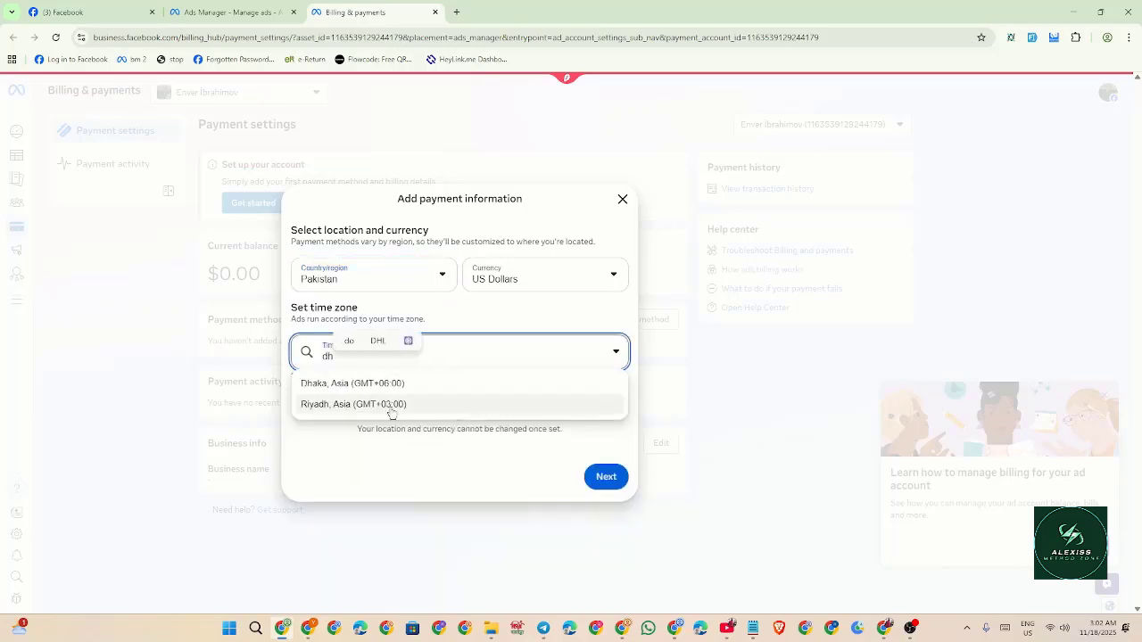
left_click(326, 393)
left_click(608, 478)
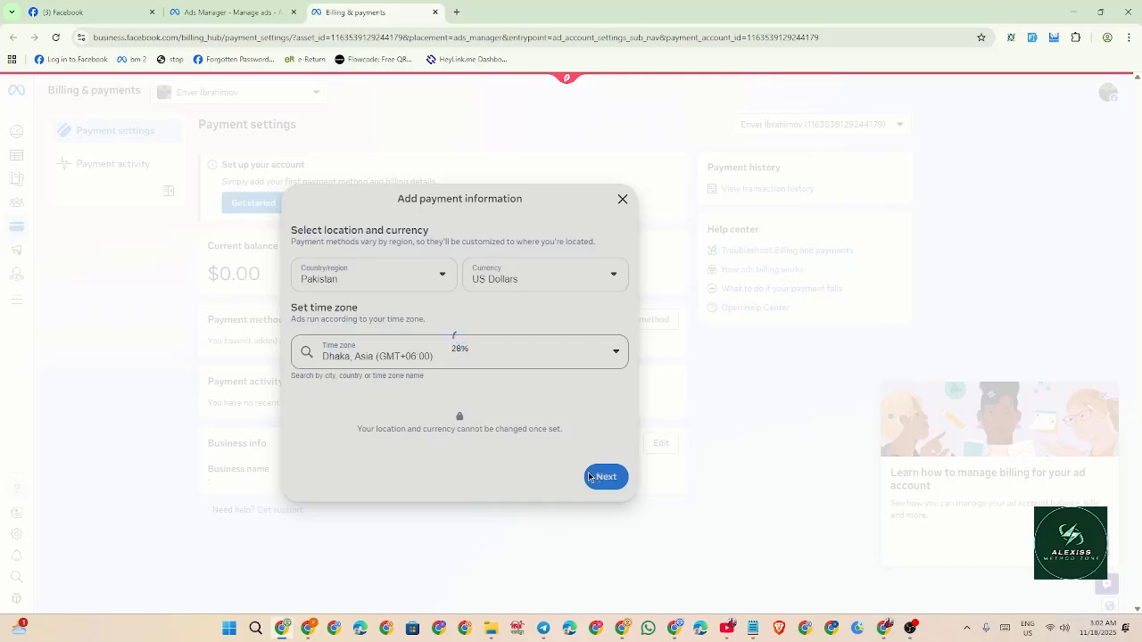
left_click(604, 490)
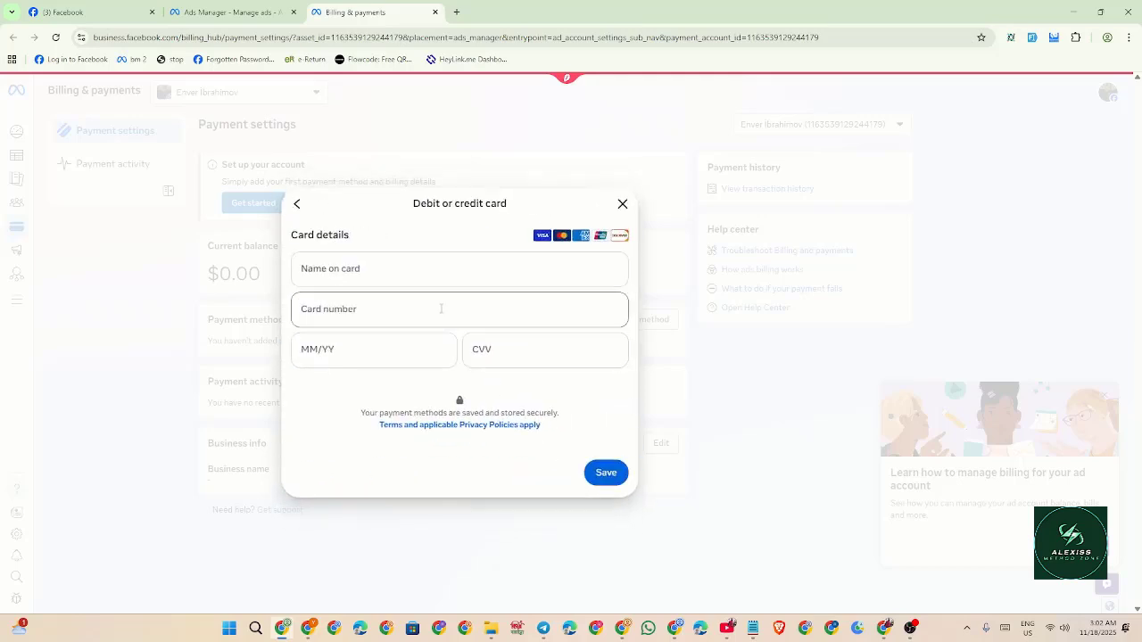
Enter the cardholder's name and Visa card details, and save the card as default payment method.
left_click(411, 269)
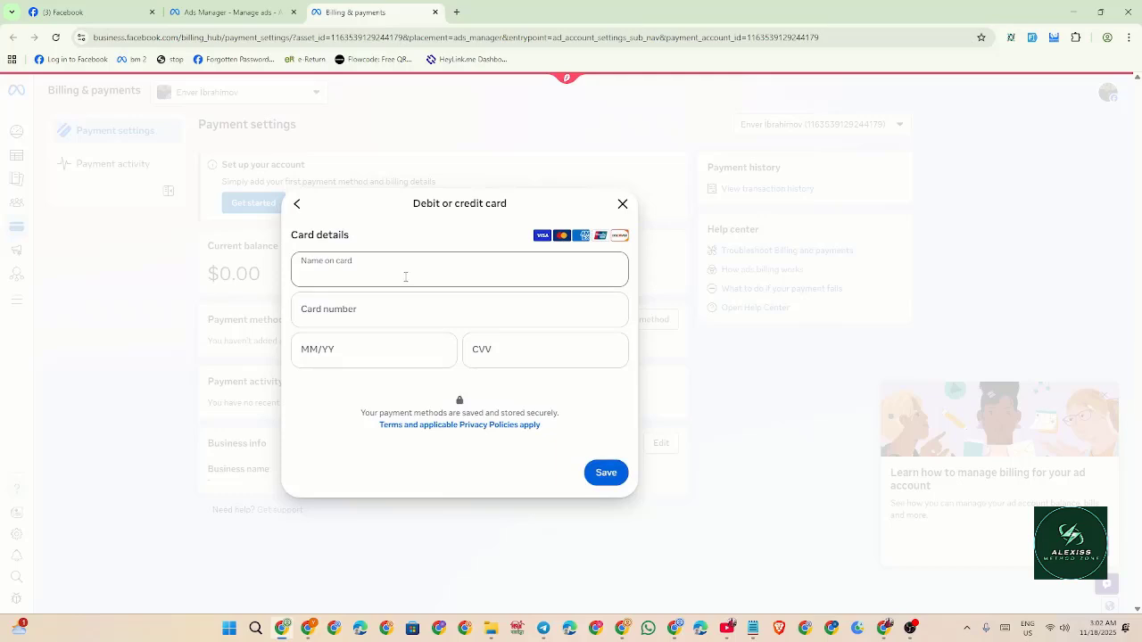
type("tul")
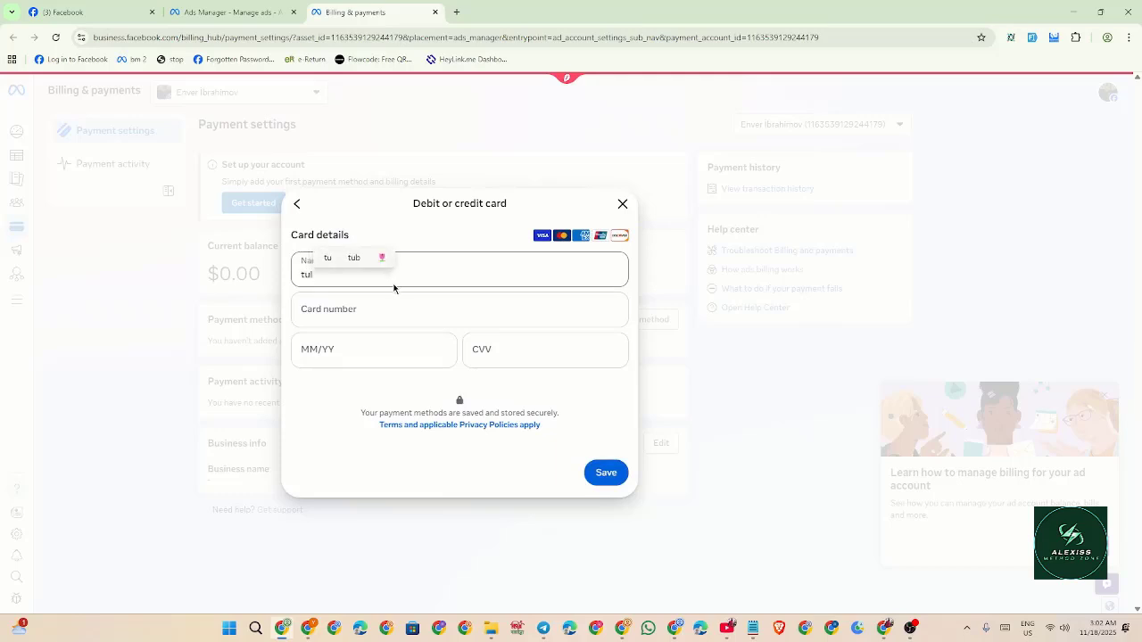
type("y")
left_click(379, 309)
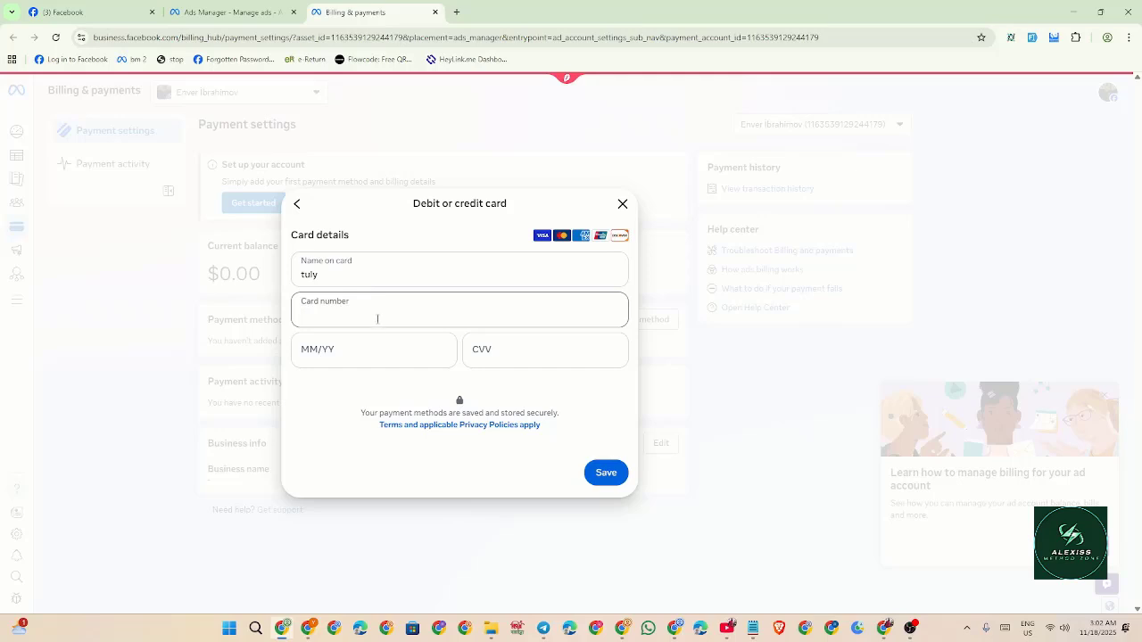
key("super+v")
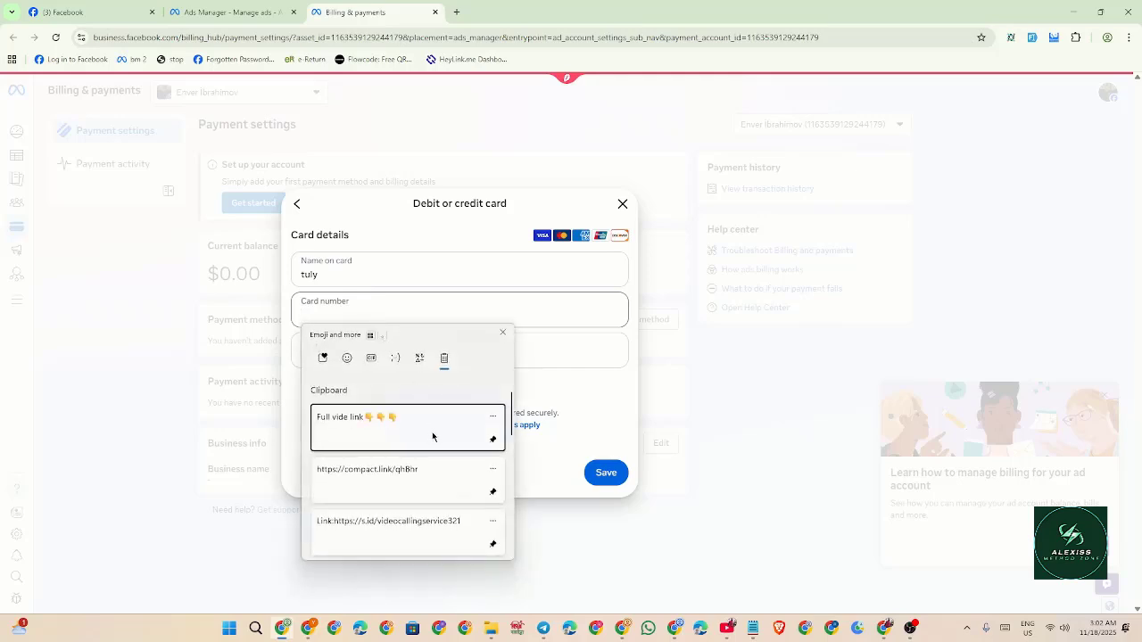
key("Escape")
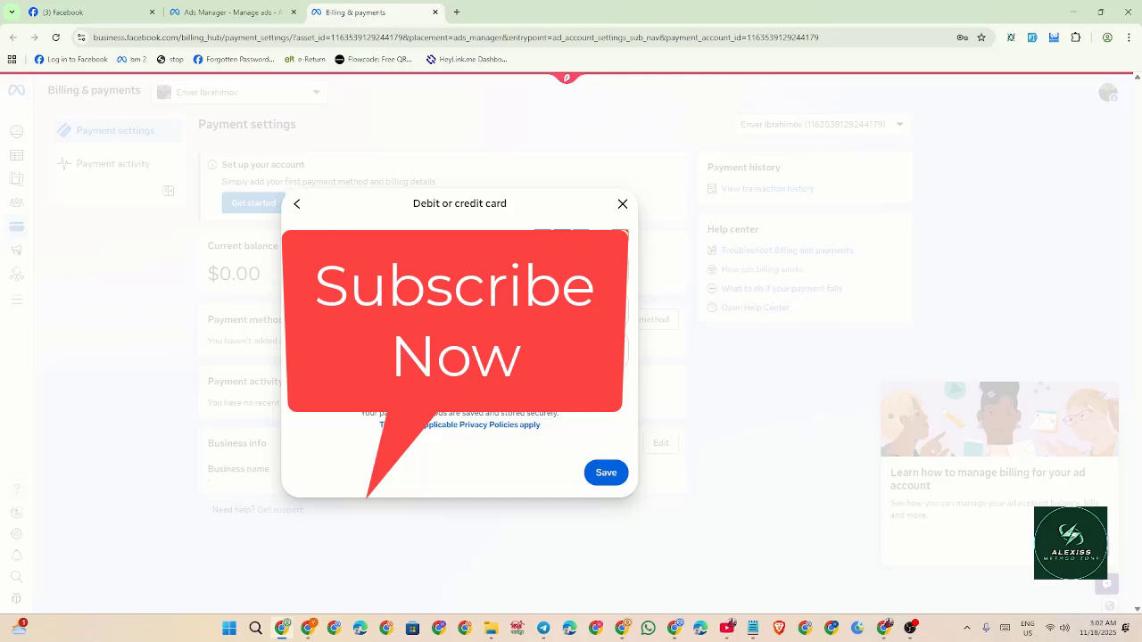
left_click(602, 474)
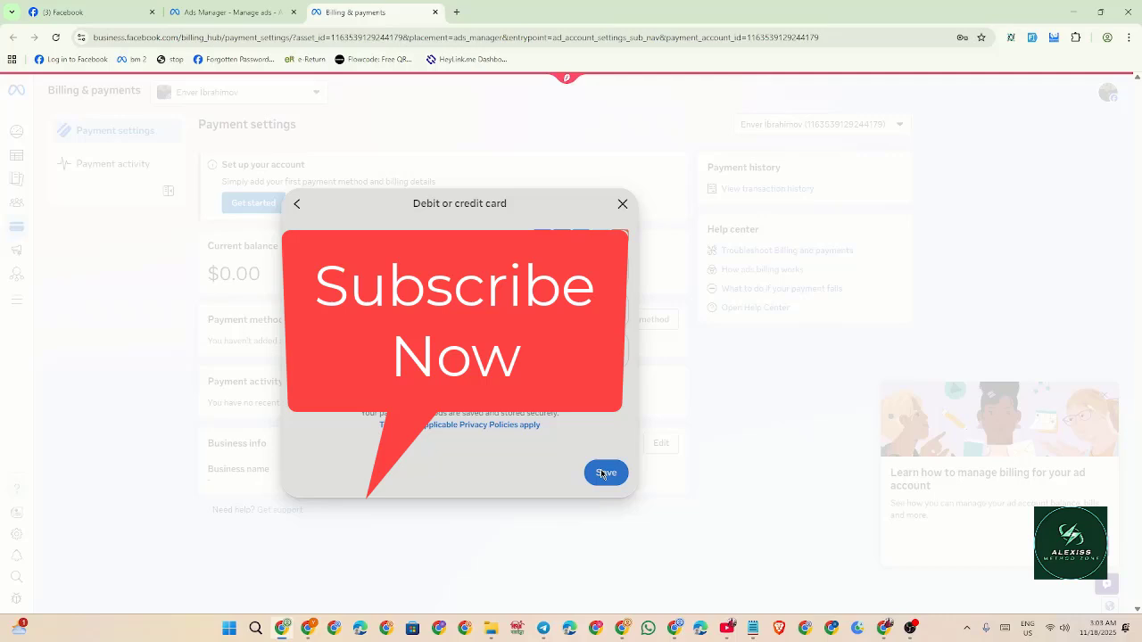
left_click(602, 474)
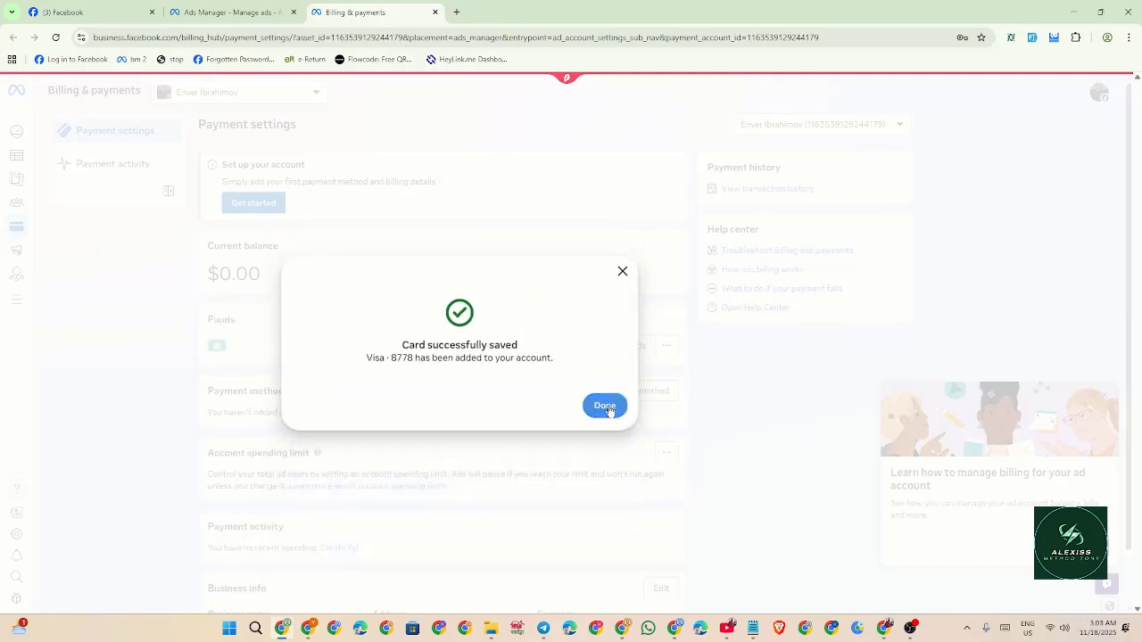
left_click(607, 408)
Reload the billing page and switch to the Facebook tab.
right_click(459, 192)
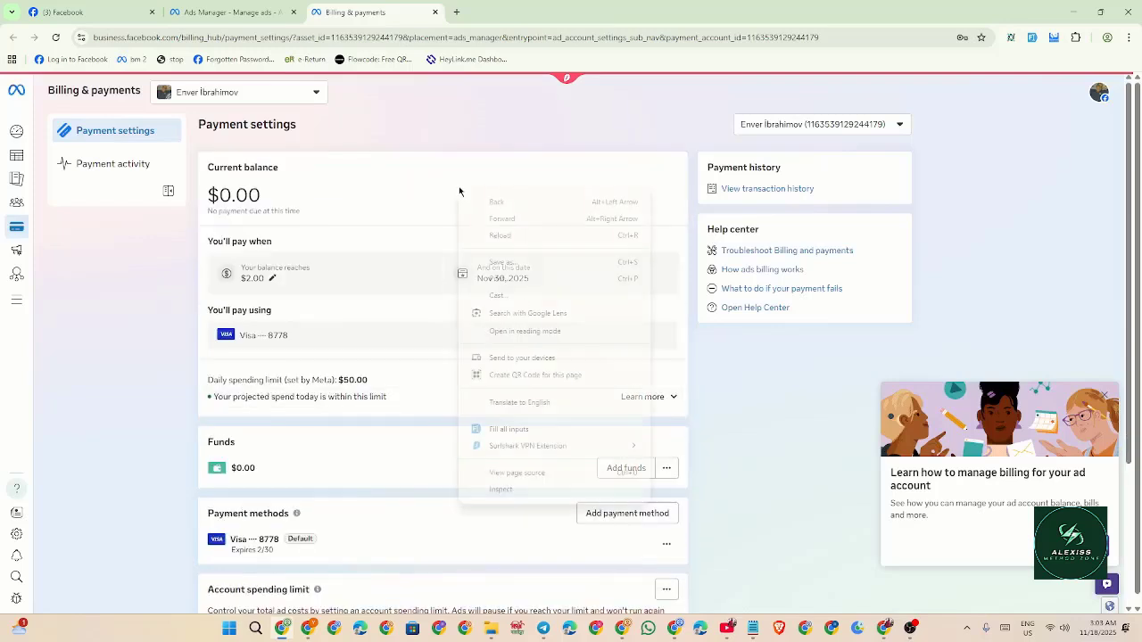
left_click(505, 236)
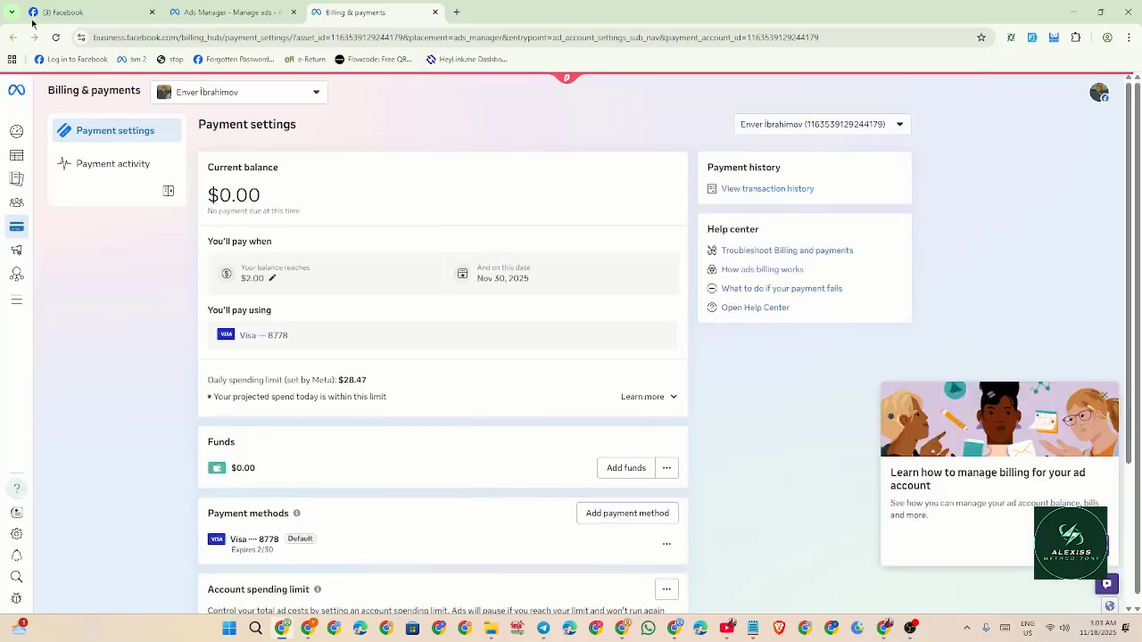
left_click(39, 8)
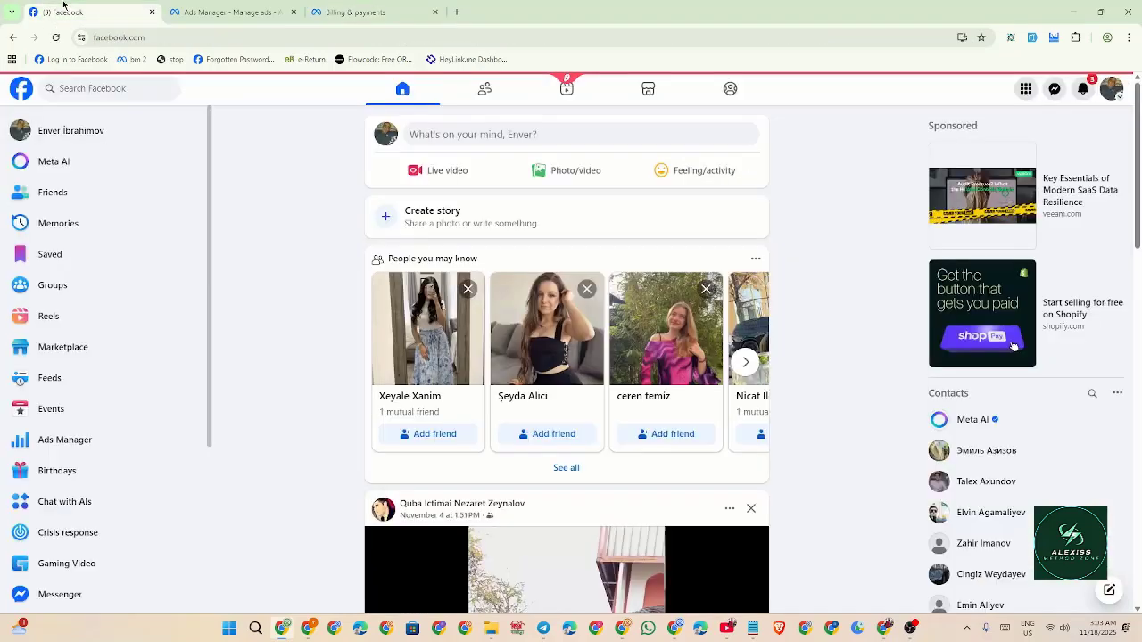
Begin creating a new public Page from the account's profiles menu.
left_click(1112, 90)
left_click(1018, 172)
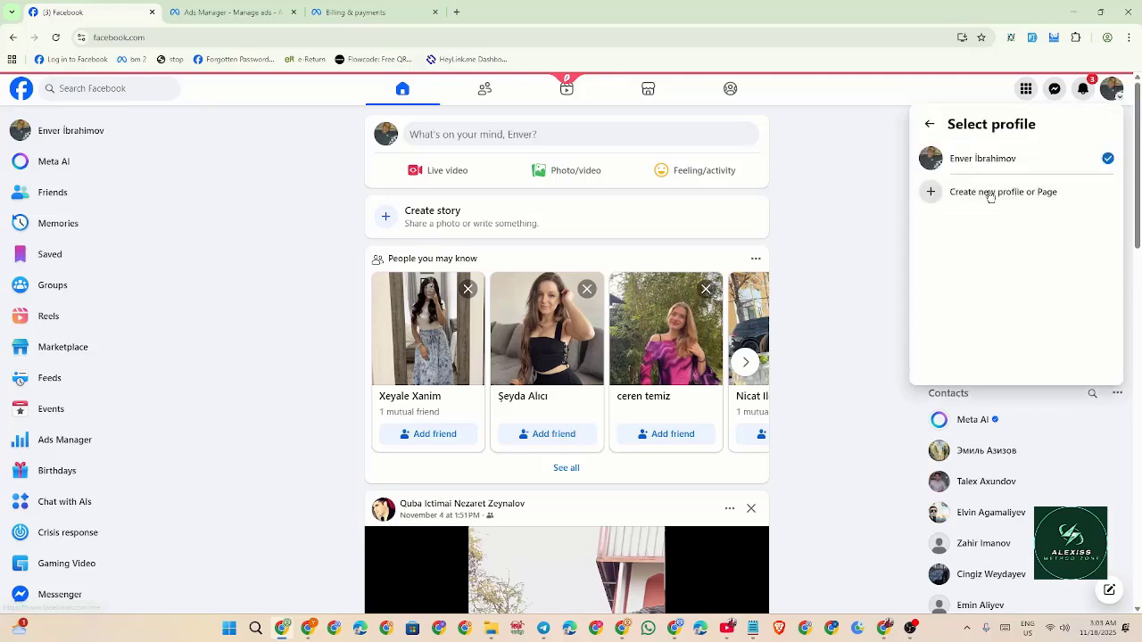
left_click(970, 193)
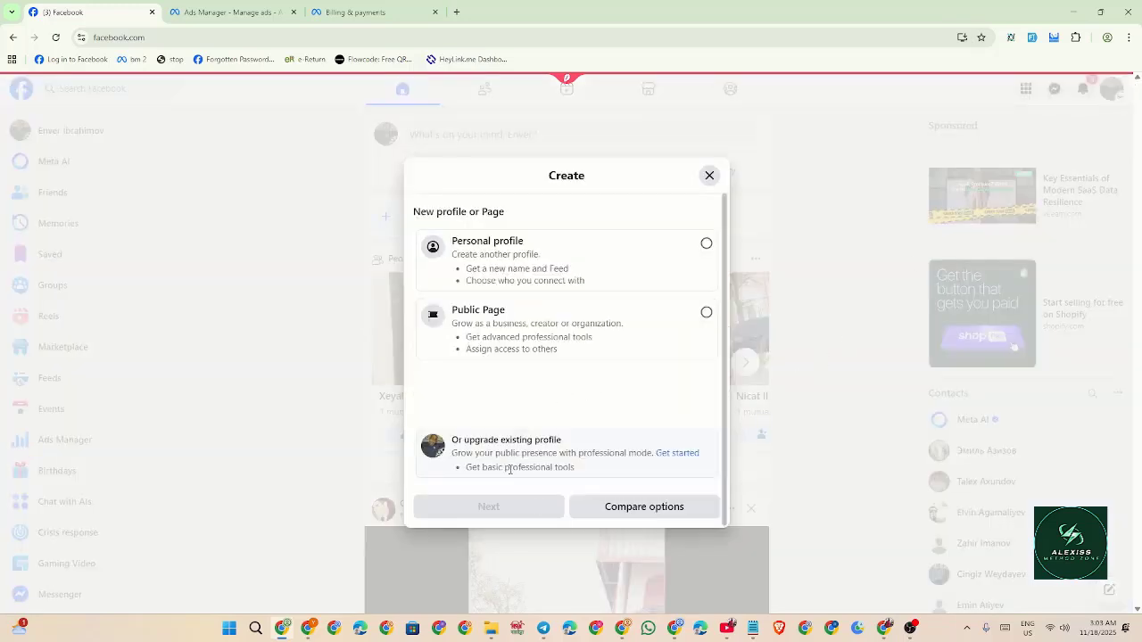
left_click(542, 339)
left_click(530, 505)
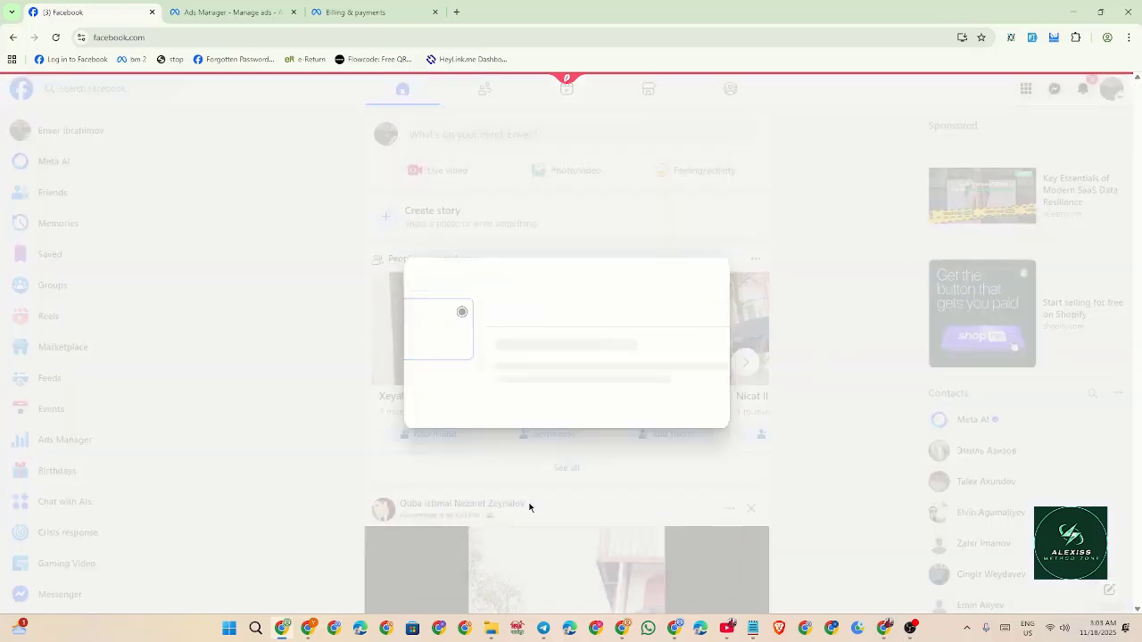
left_click(544, 559)
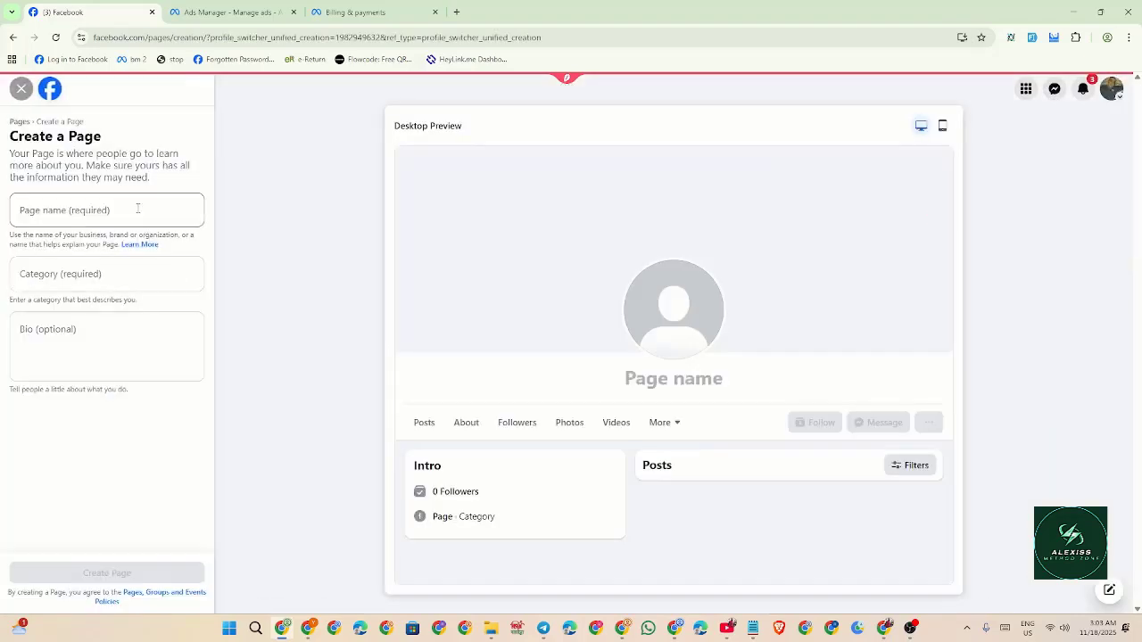
Name the Page 'Moneka' and set its category to Digital creator.
left_click(137, 208)
type("Mone")
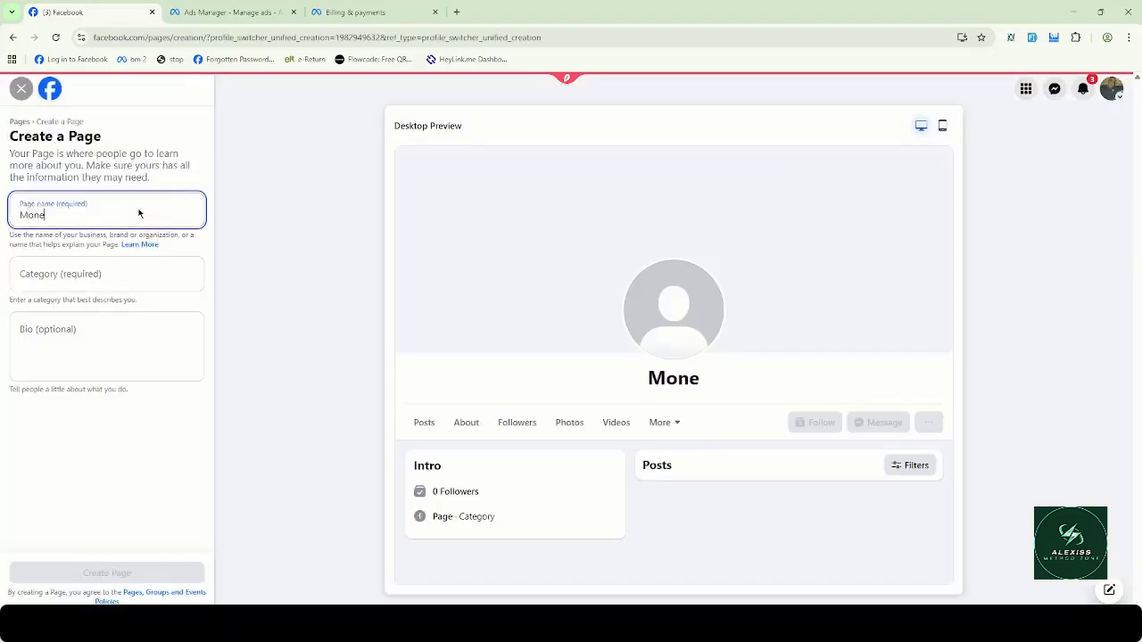
type("ka")
left_click(145, 268)
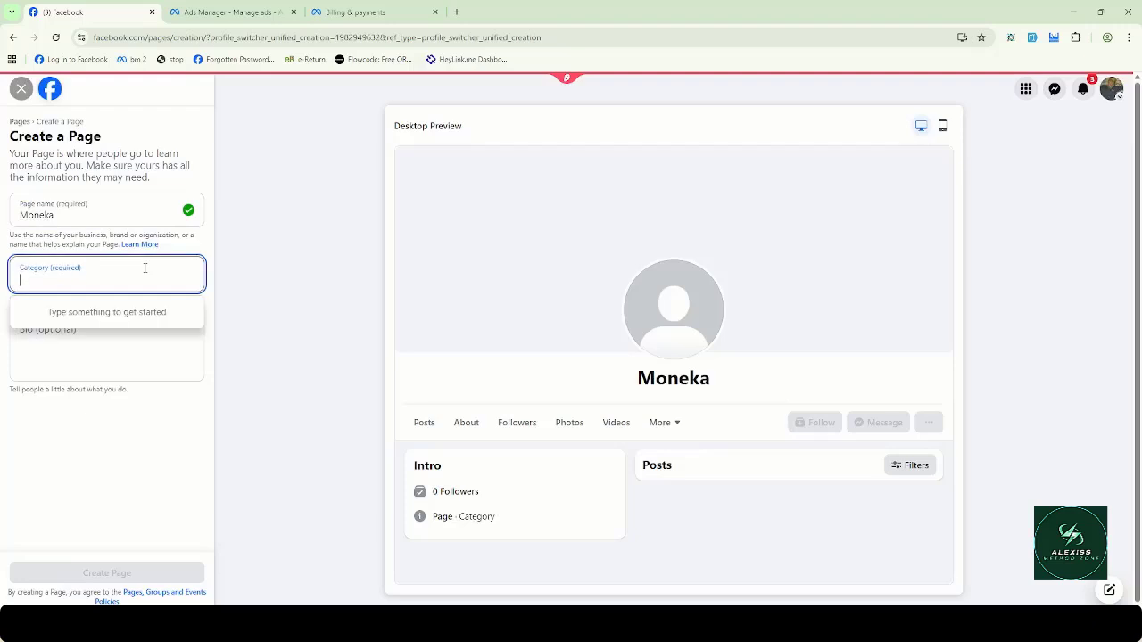
type("di")
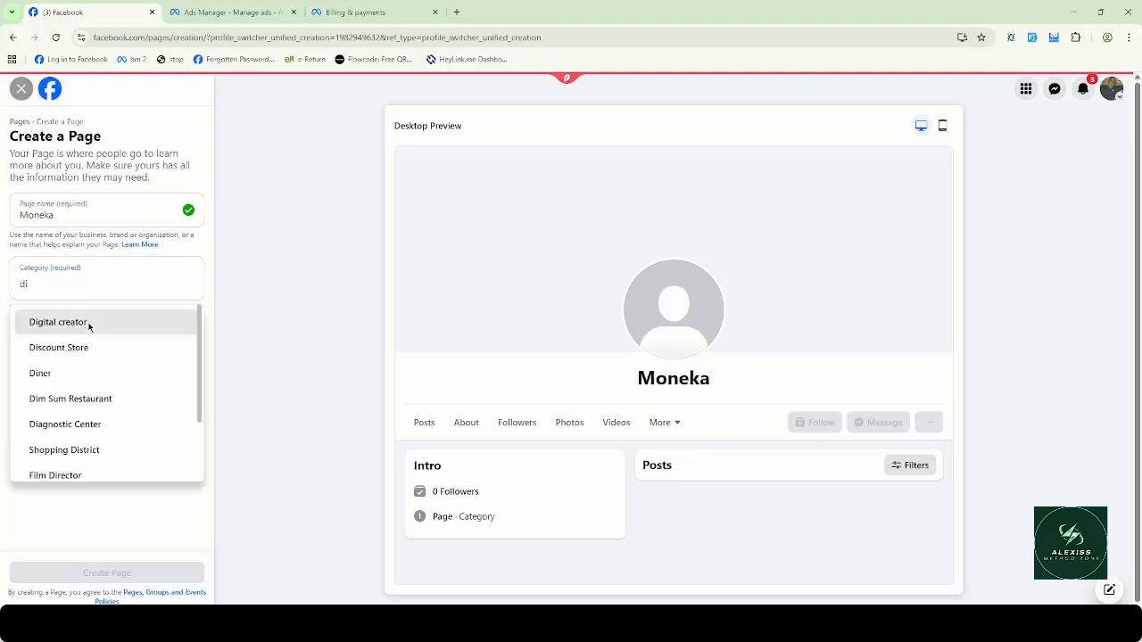
left_click(89, 323)
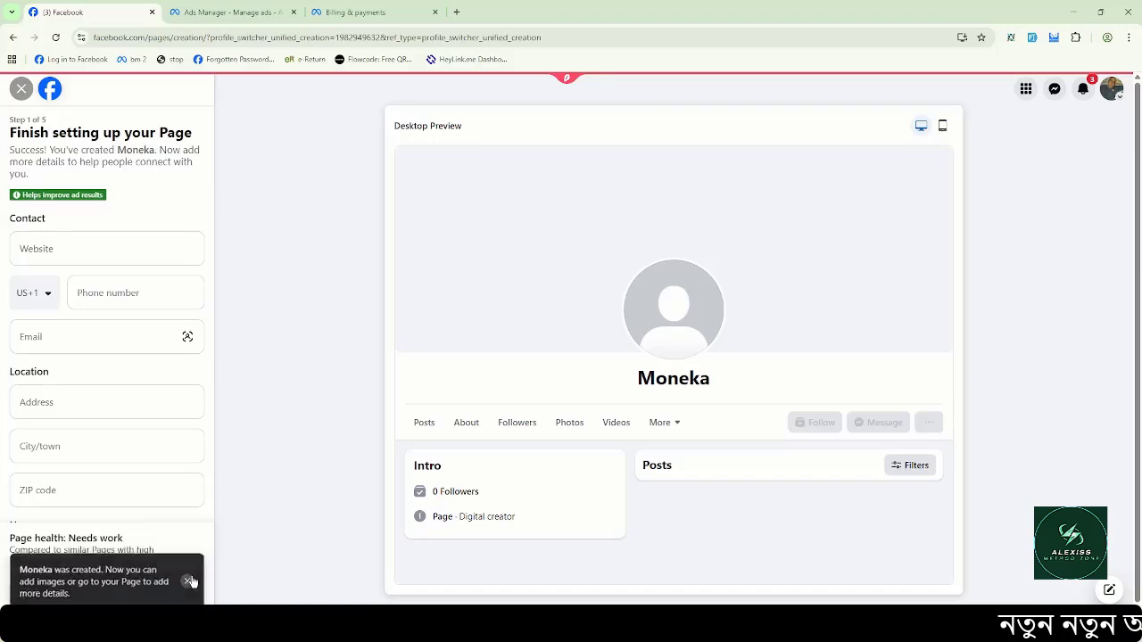
Skip through the remaining Page setup steps and dismiss the notification permission prompt.
left_click(176, 594)
left_click(176, 594)
left_click(176, 593)
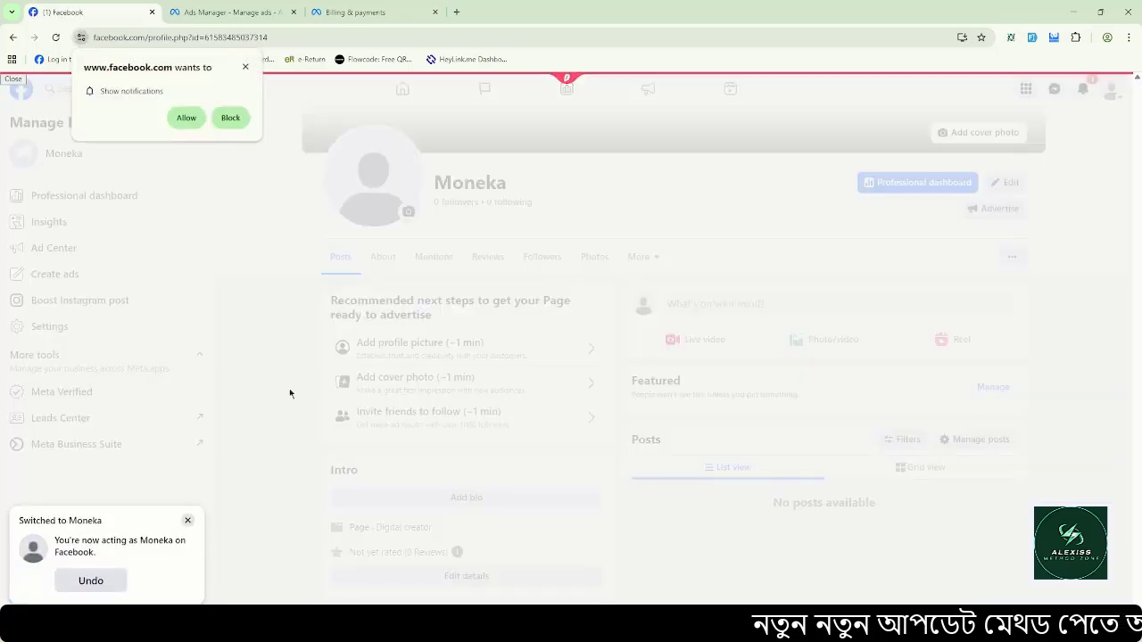
left_click(246, 67)
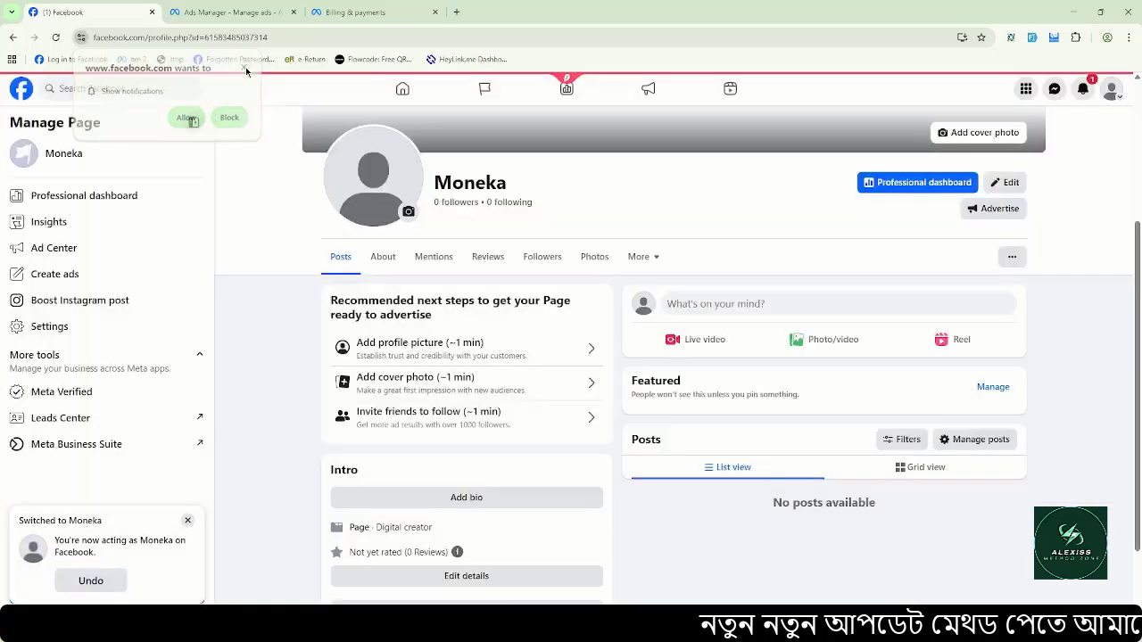
Post the chosen video from Moneka with the caption 'Full vide link'.
left_click(816, 340)
double_click(772, 284)
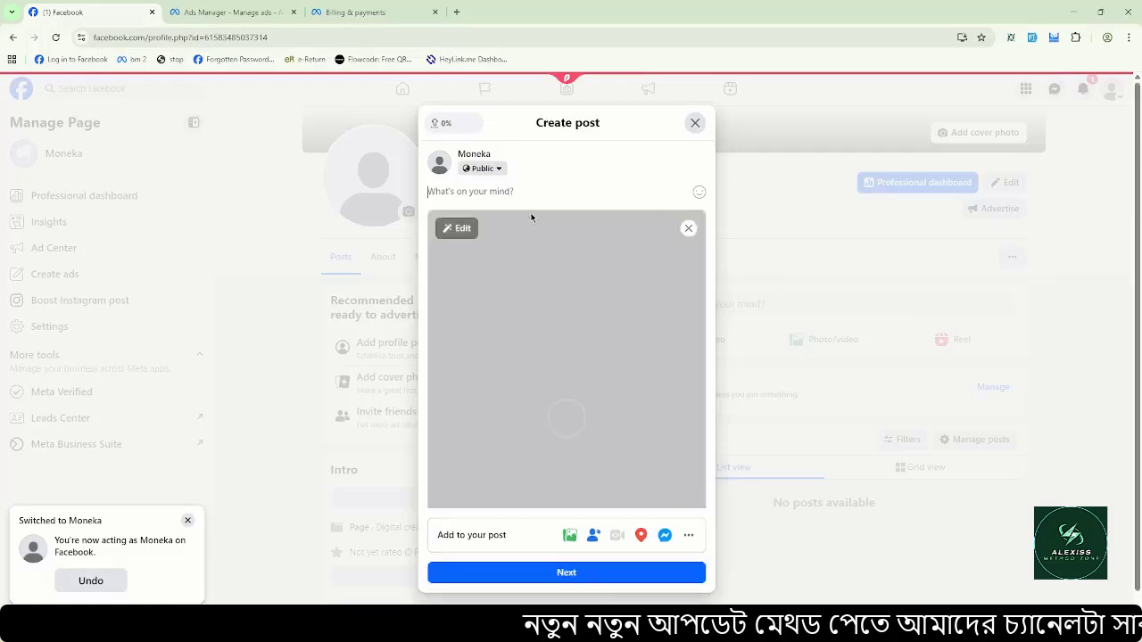
key("super+v")
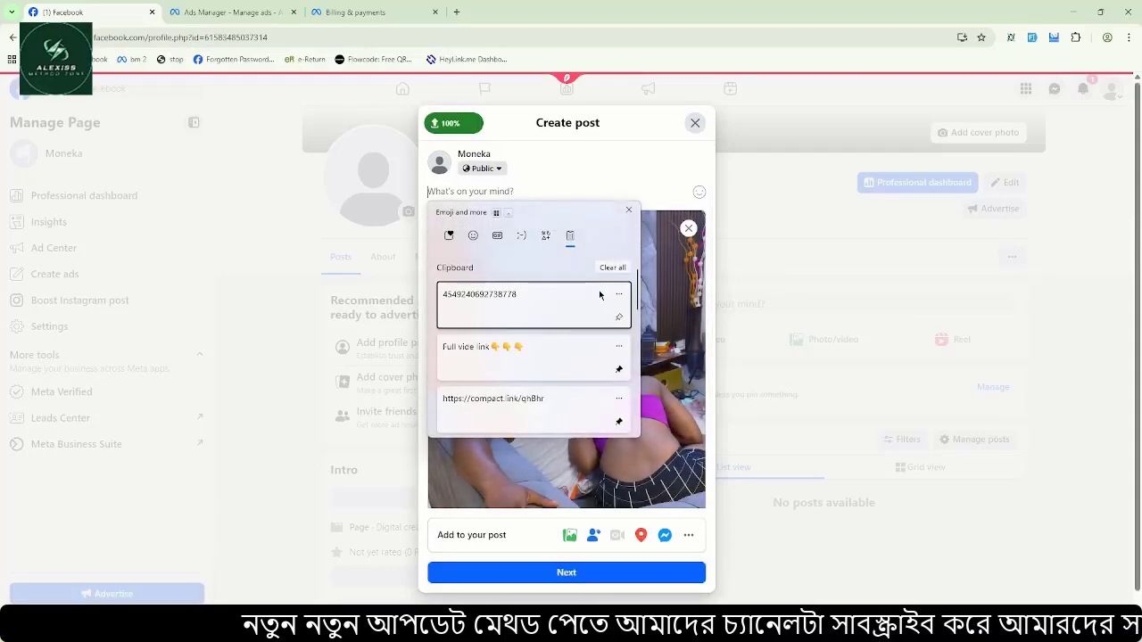
left_click(522, 348)
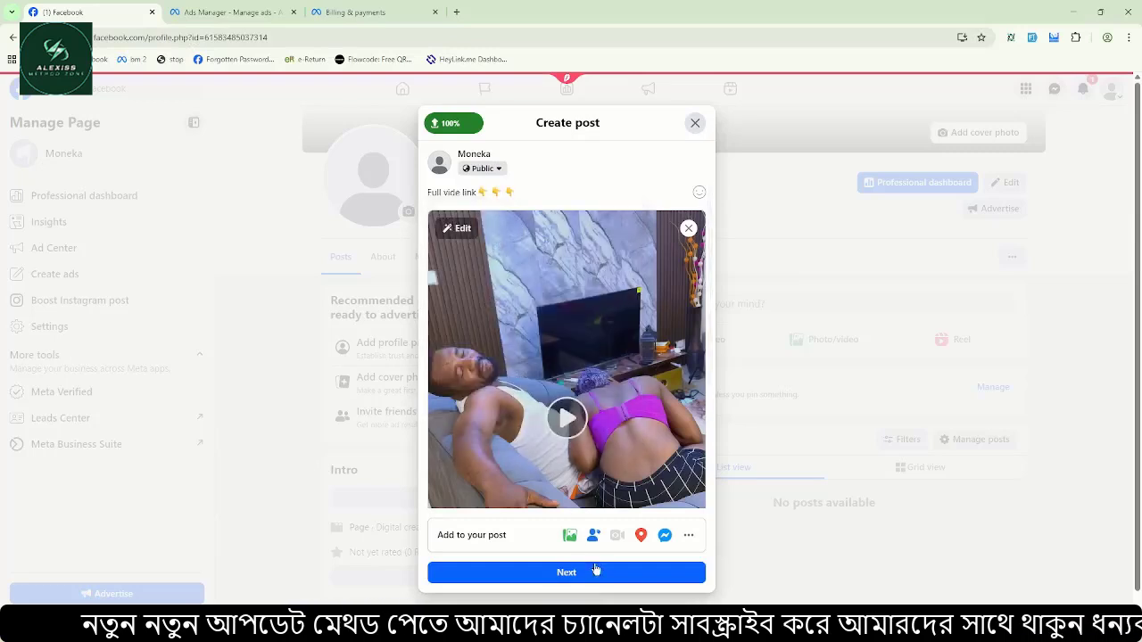
left_click(571, 572)
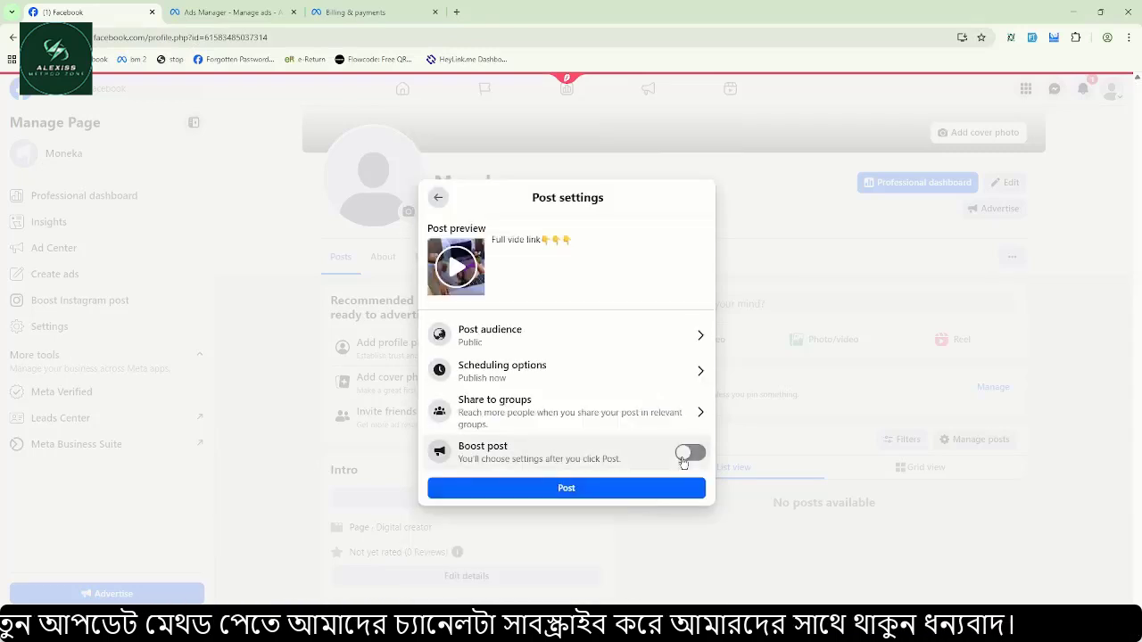
left_click(630, 494)
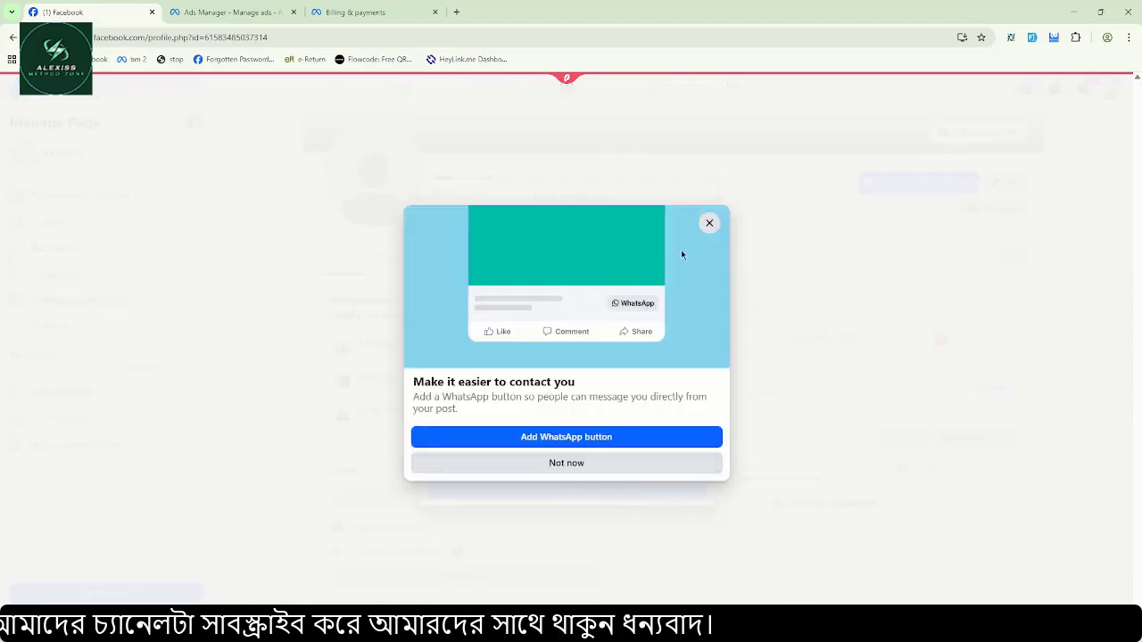
Dismiss the WhatsApp prompt and start phone verification with the PL+48 country code.
left_click(708, 225)
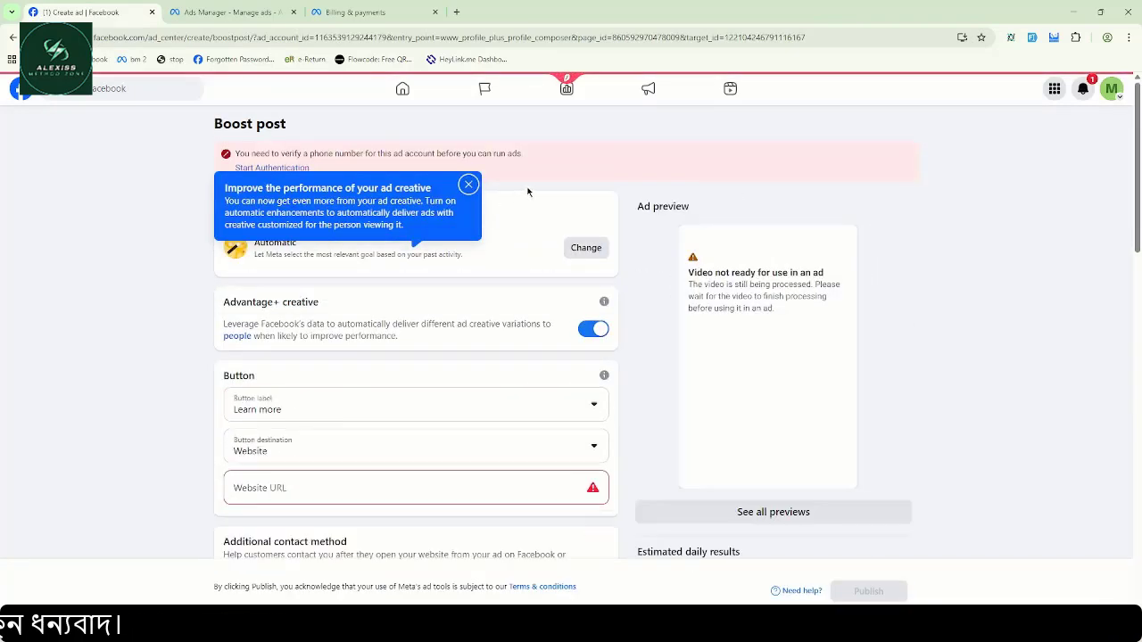
left_click(301, 173)
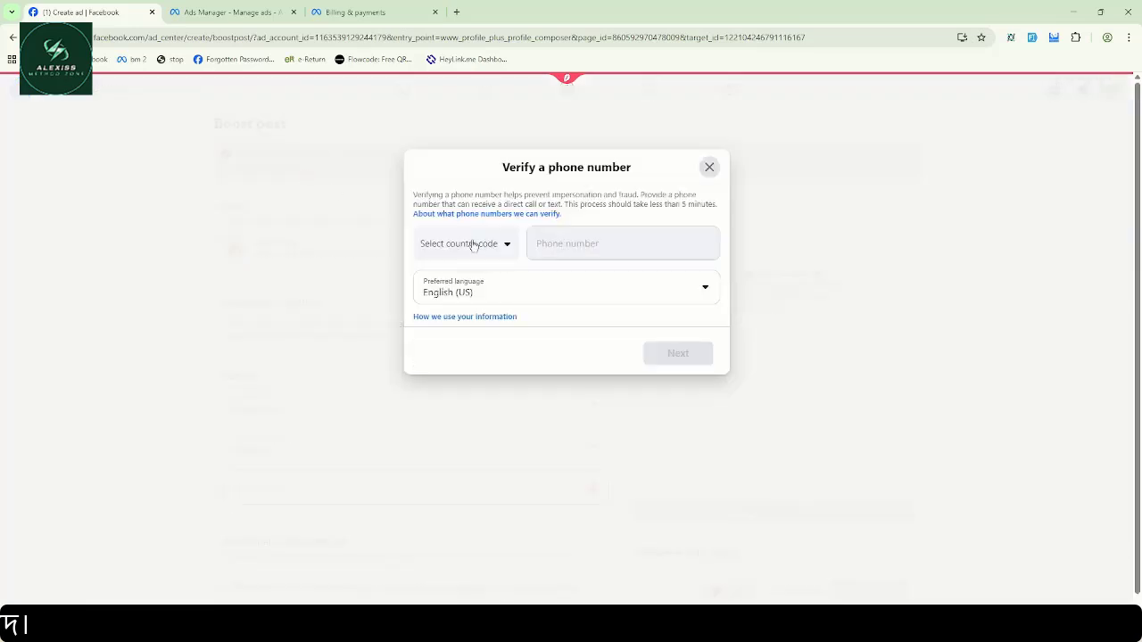
left_click(473, 245)
key("p")
key("Down")
key("Down")
key("Down")
key("Down")
key("Down")
key("Down")
key("Down")
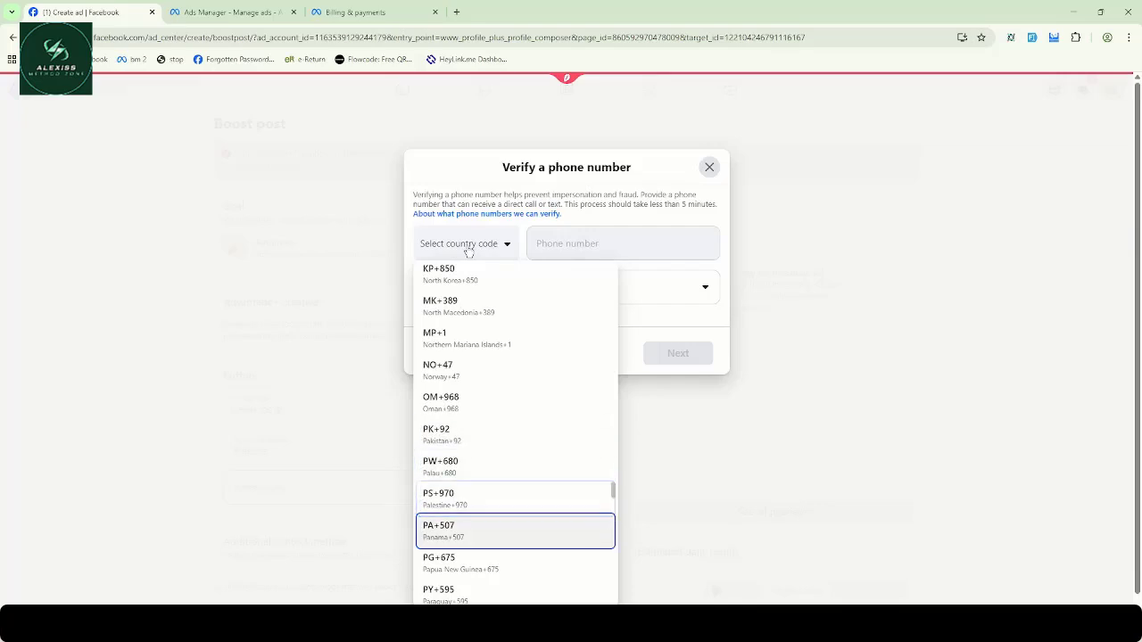
key("Down")
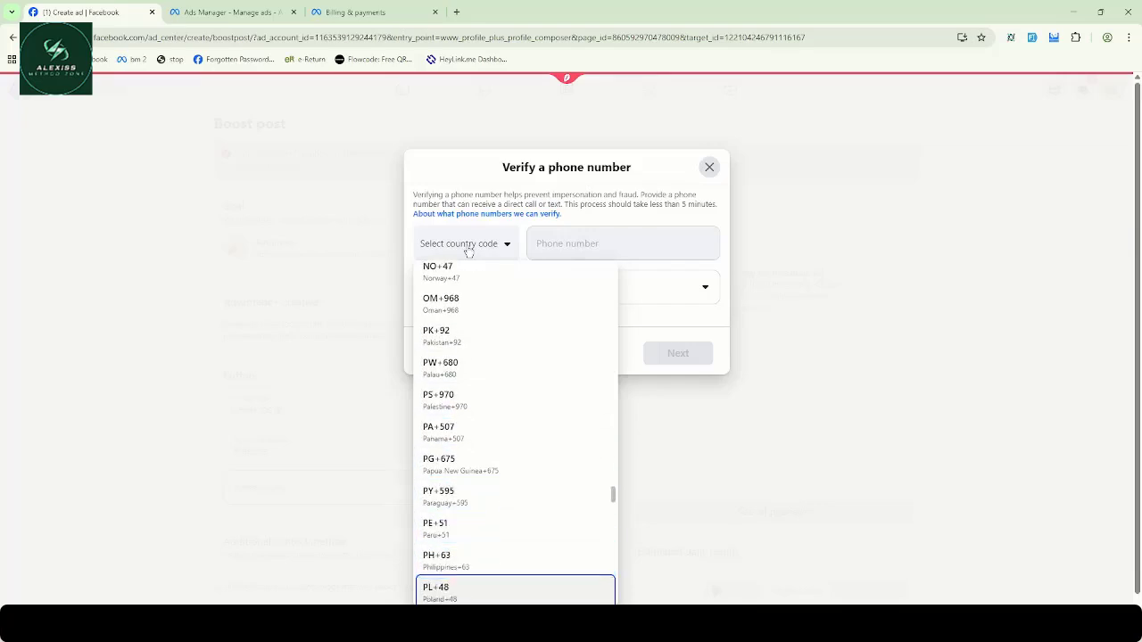
key("Return")
Copy the rented phone number from the SMS service's My numbers list.
mouse_move(870, 628)
left_click(867, 571)
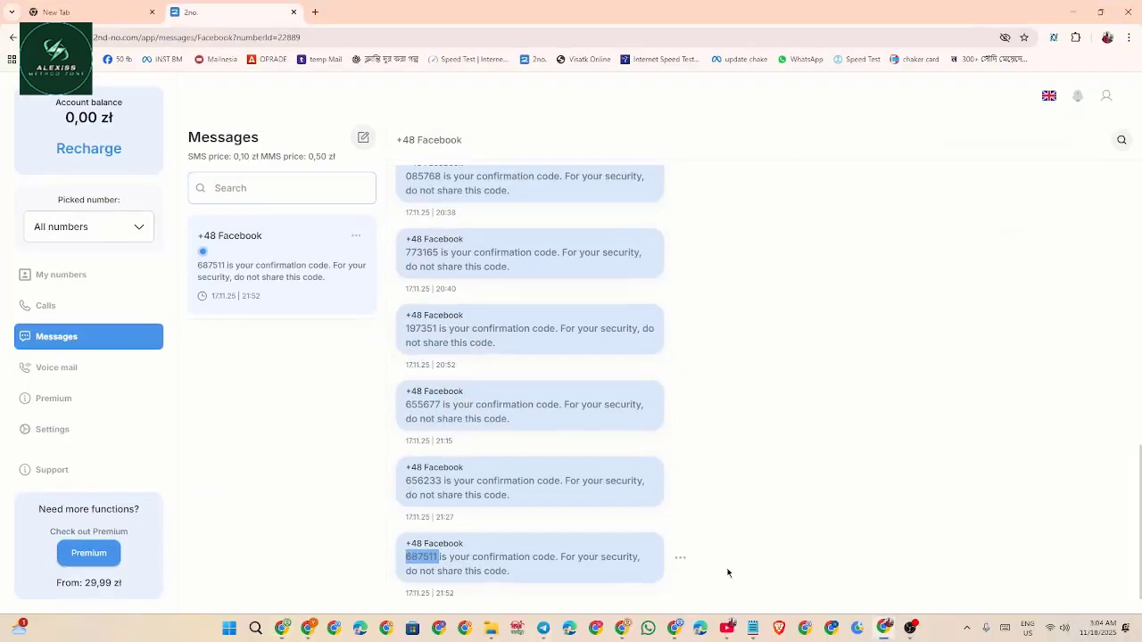
left_click(71, 278)
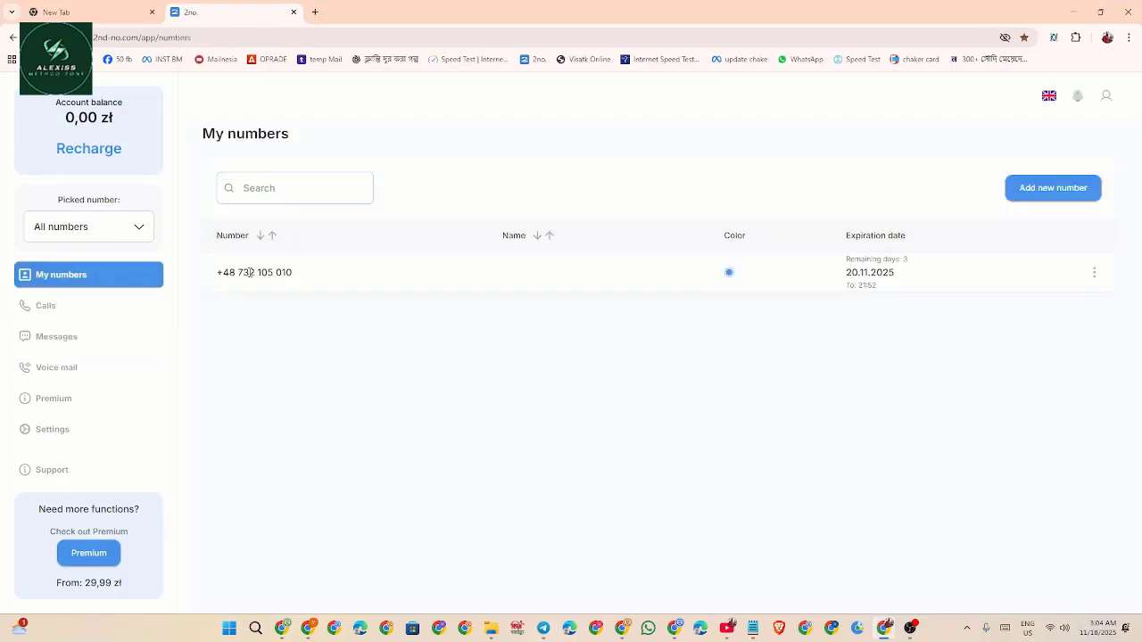
left_click_drag(238, 268, 342, 282)
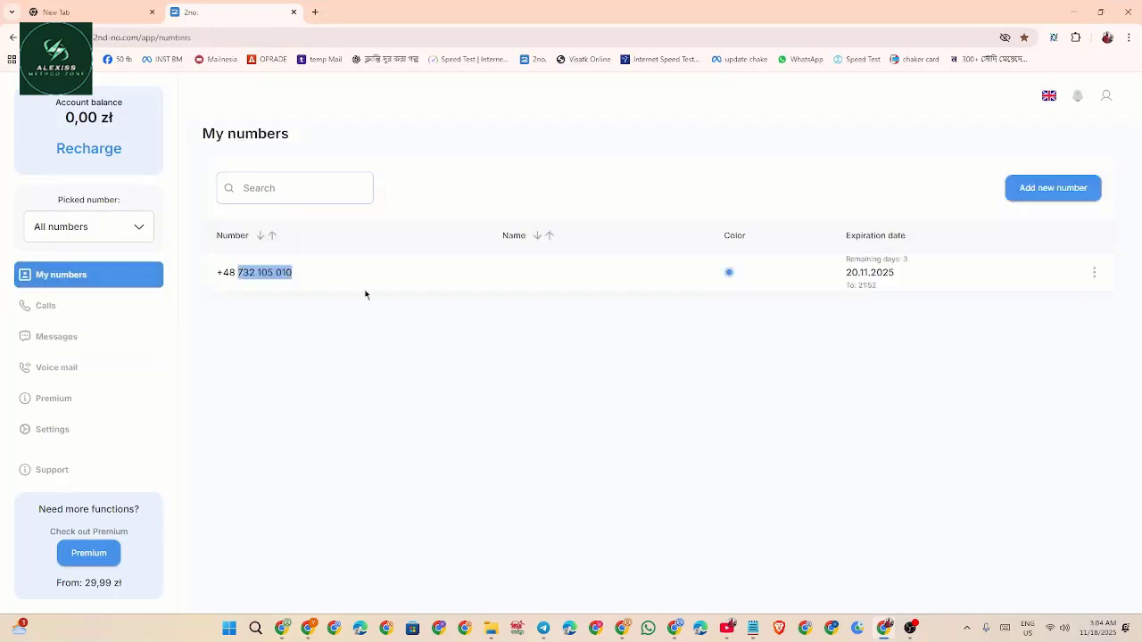
left_click(1073, 12)
Paste the phone number and request the confirmation code by text message (SMS).
left_click(523, 241)
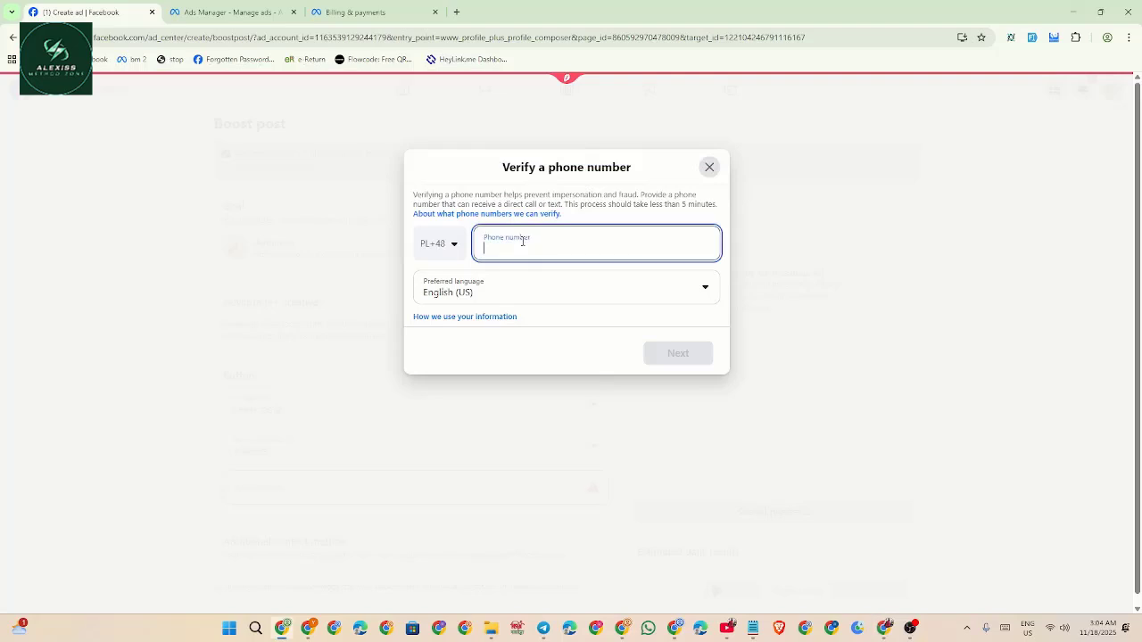
left_click(684, 352)
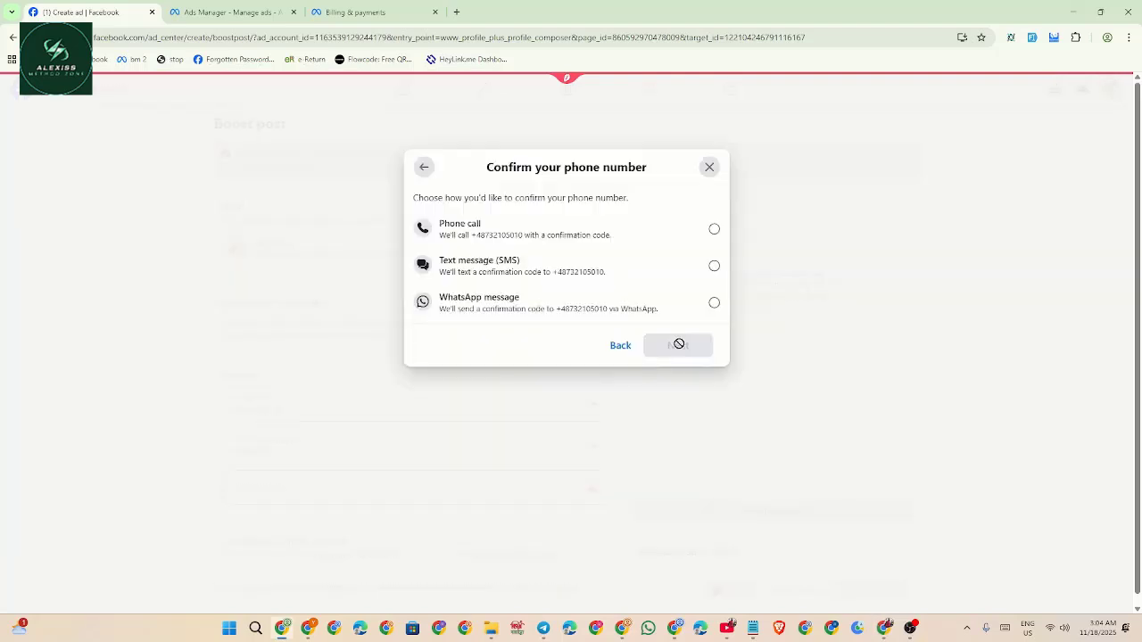
left_click(583, 275)
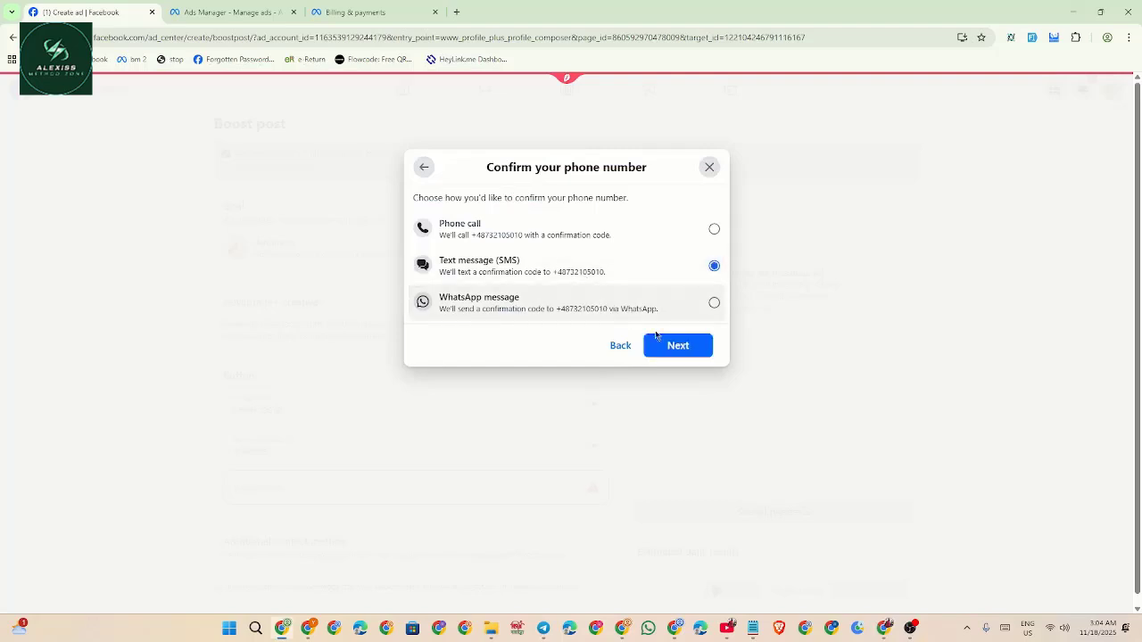
left_click(694, 353)
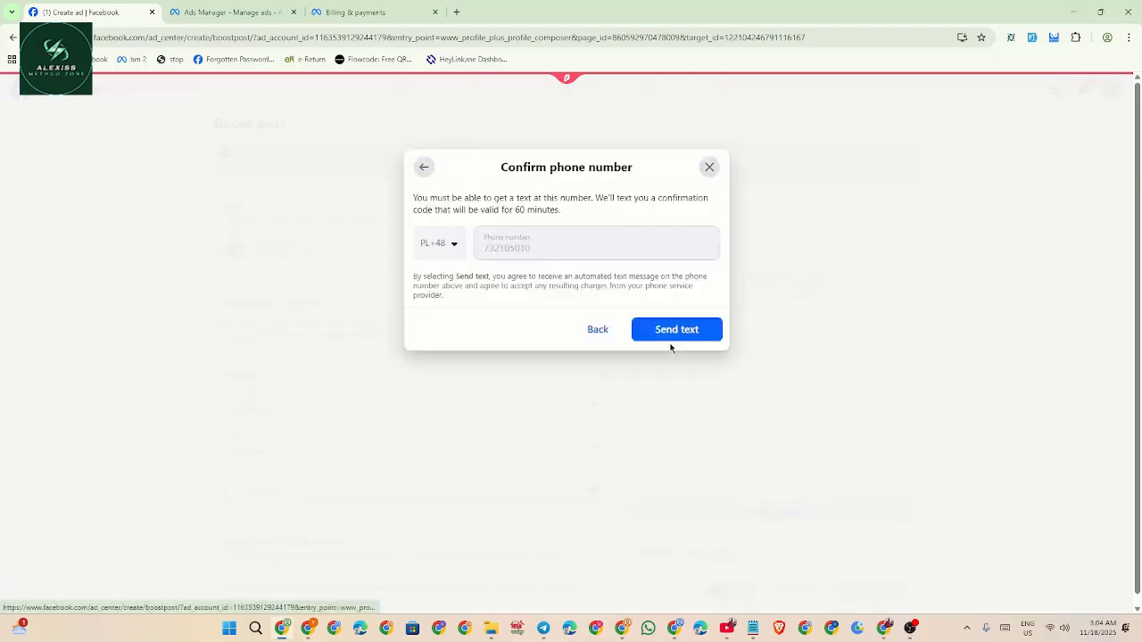
left_click(661, 332)
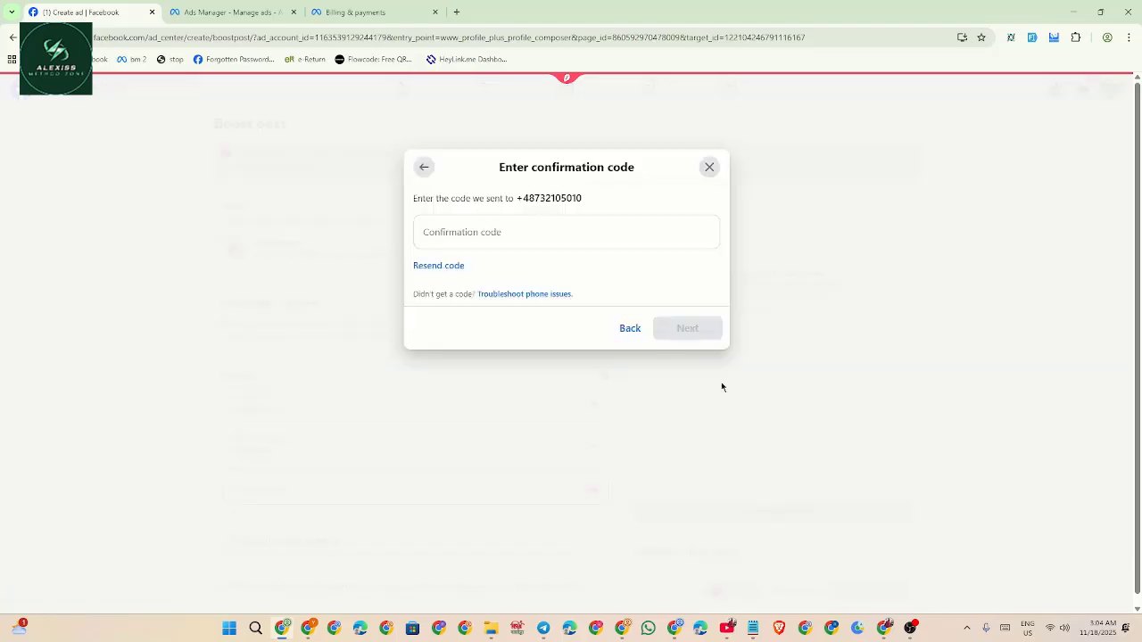
Copy the Facebook SMS code from the number service and submit it to complete verification.
left_click(884, 628)
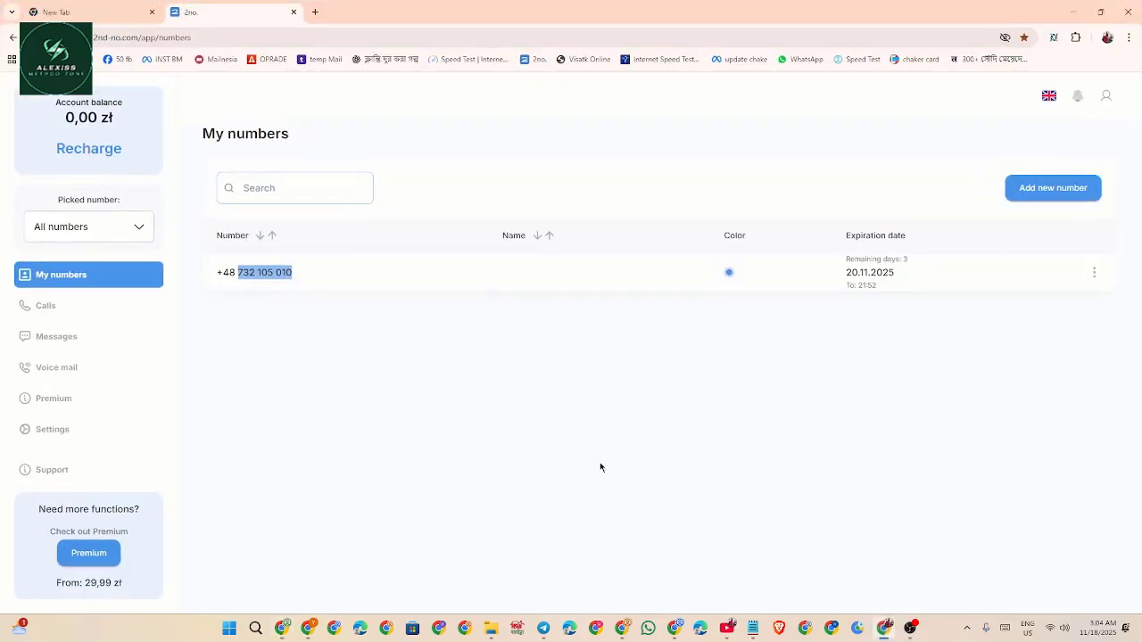
left_click(70, 332)
left_click(223, 272)
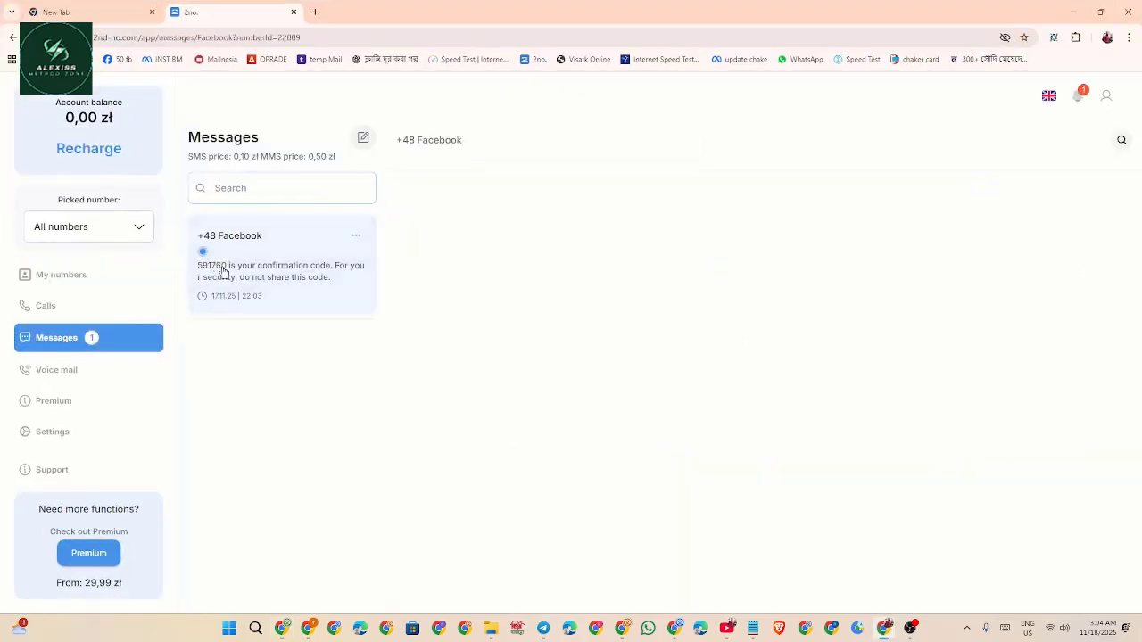
double_click(422, 557)
key("ctrl+c")
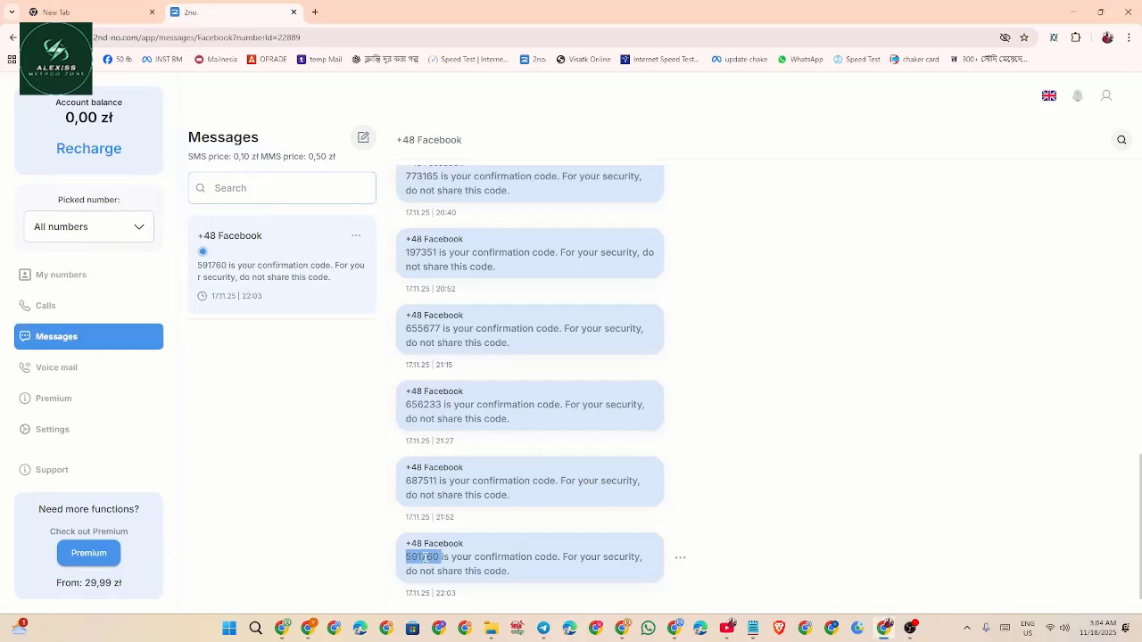
left_click(1073, 12)
left_click(528, 230)
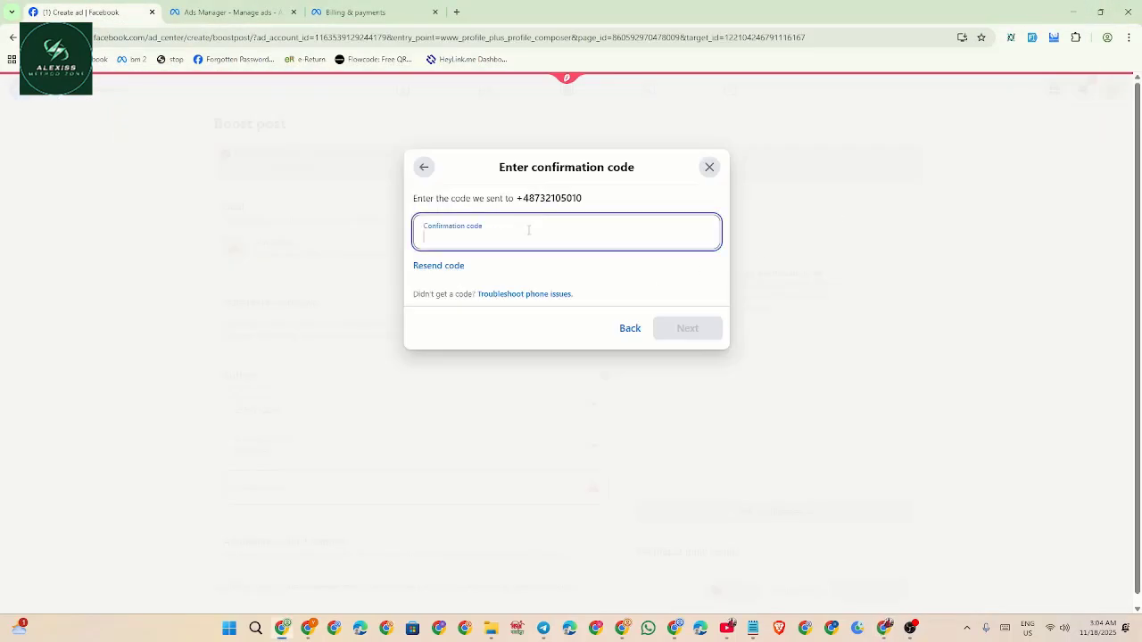
key("ctrl+v")
left_click(668, 324)
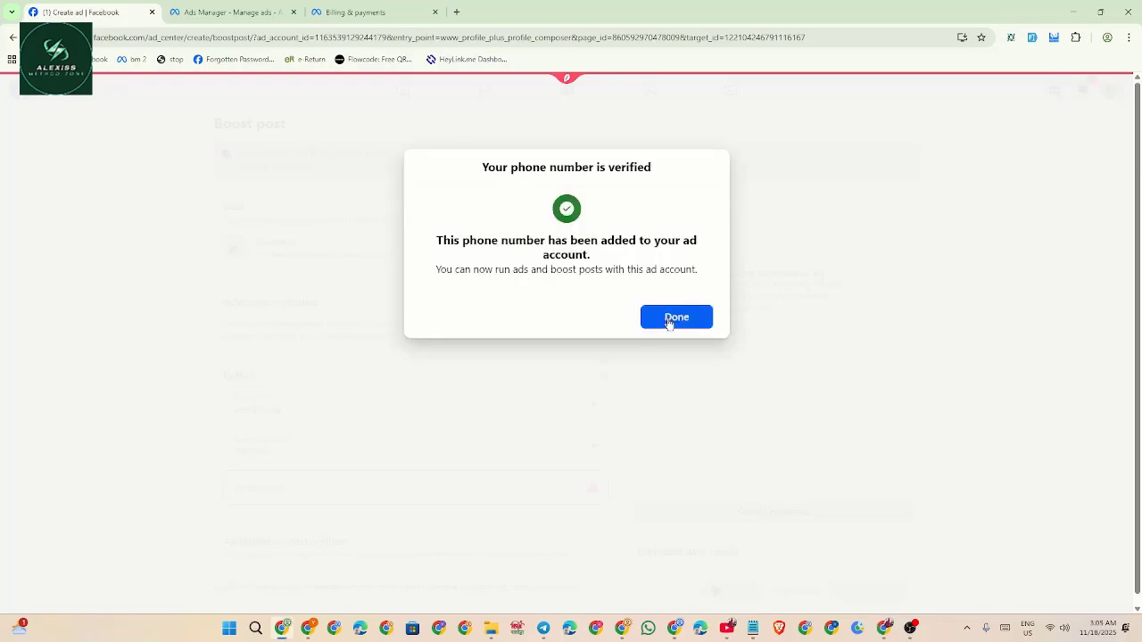
left_click(662, 321)
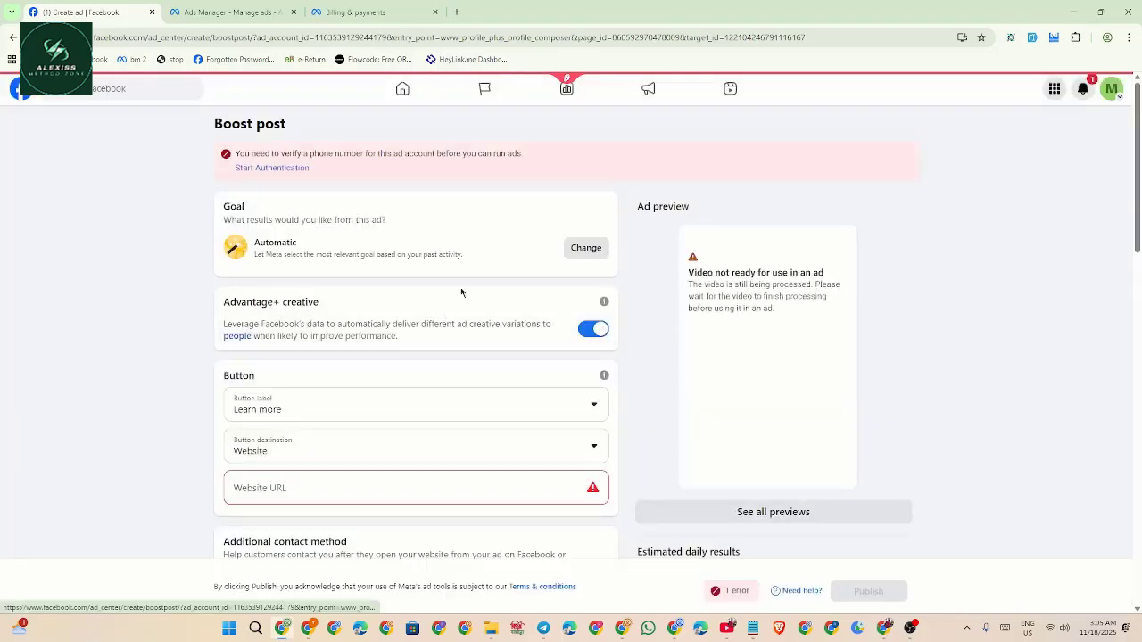
Set the ad goal to website visitors and pick the second video thumbnail.
left_click(586, 249)
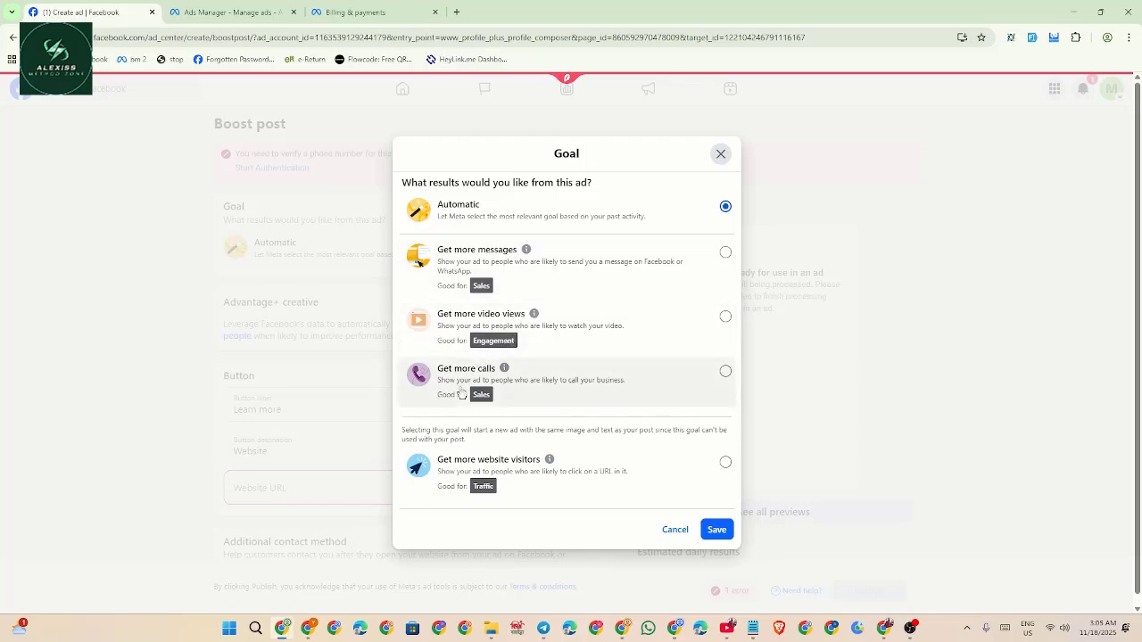
left_click(464, 468)
left_click(713, 529)
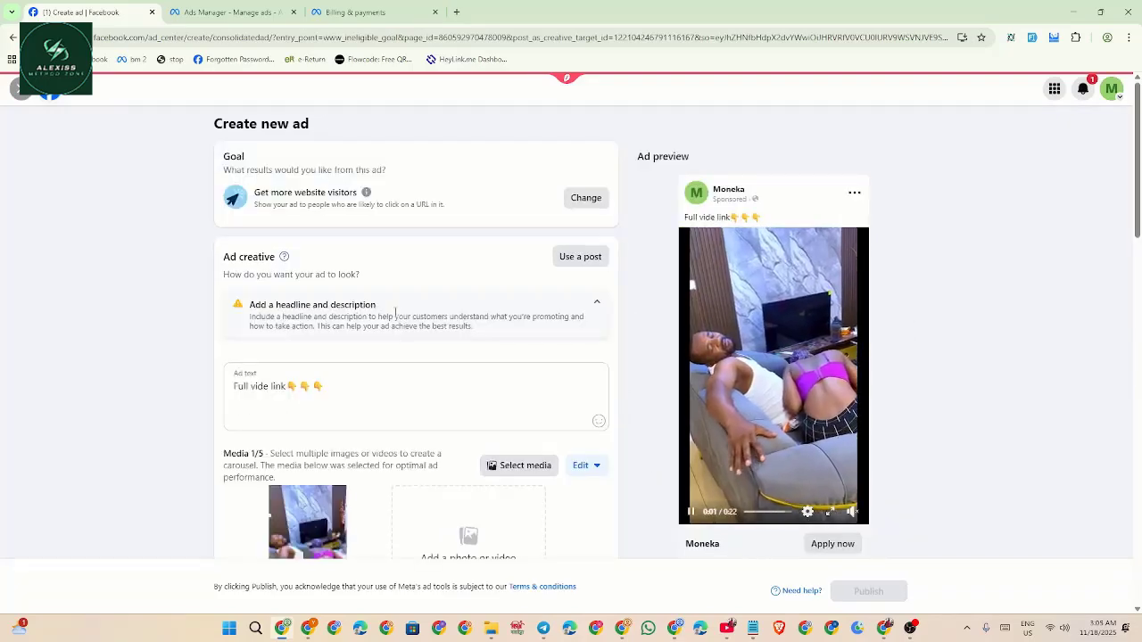
scroll(397, 323, "down", 3)
left_click(348, 421)
Set the call-to-action to Learn more, paste the short link as URL, disable Advantage+ creative.
scroll(309, 372, "down", 3)
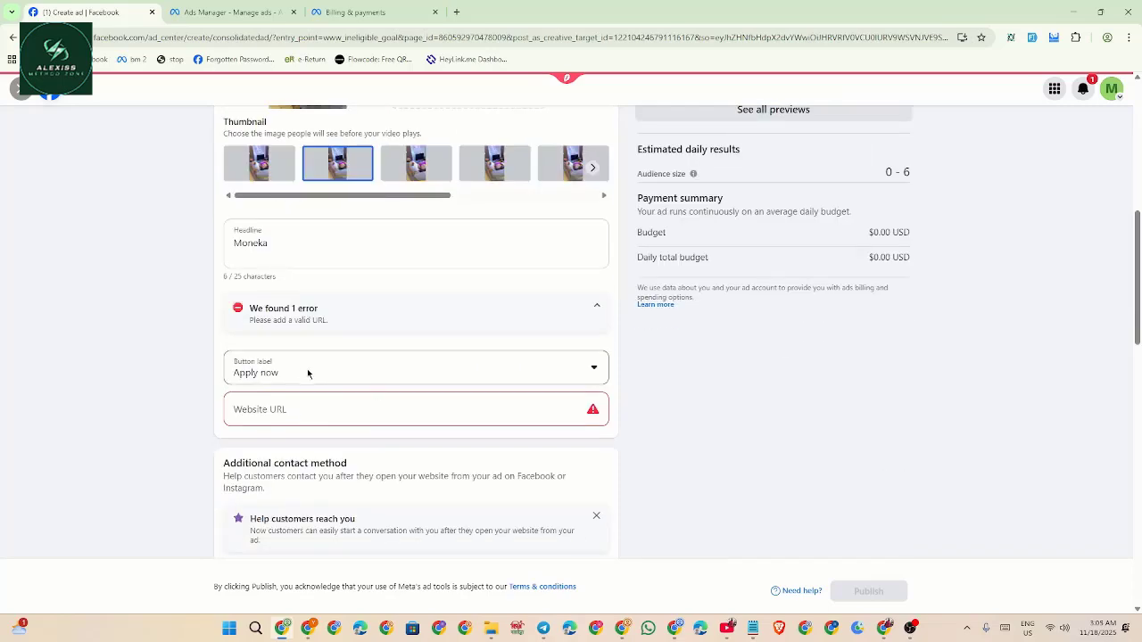
left_click(296, 374)
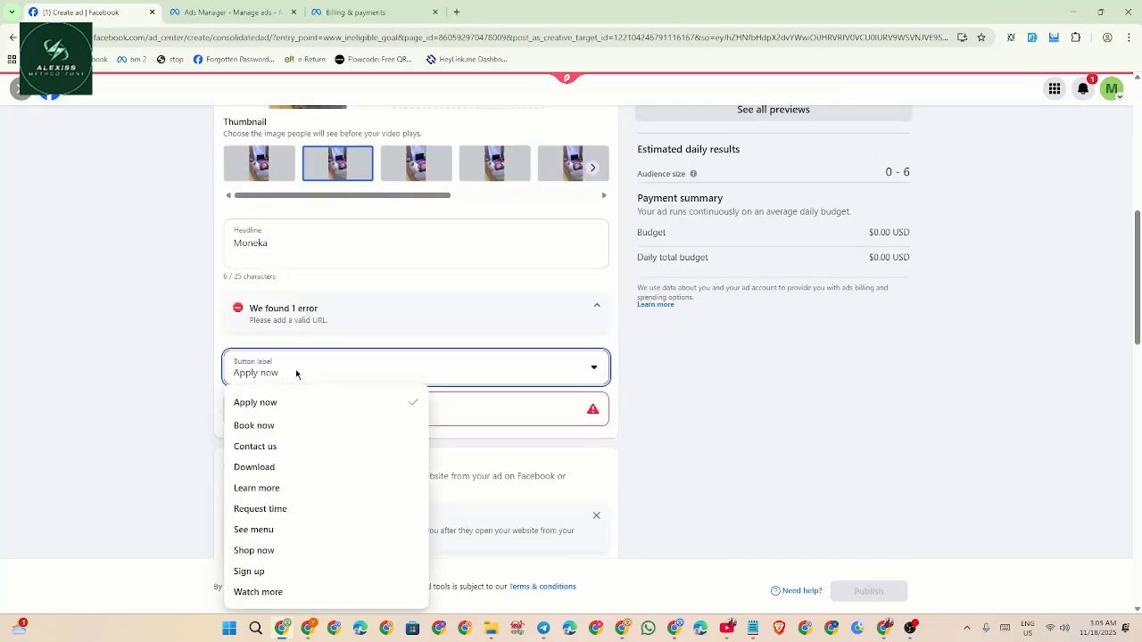
left_click(303, 488)
left_click(309, 412)
key("super+v")
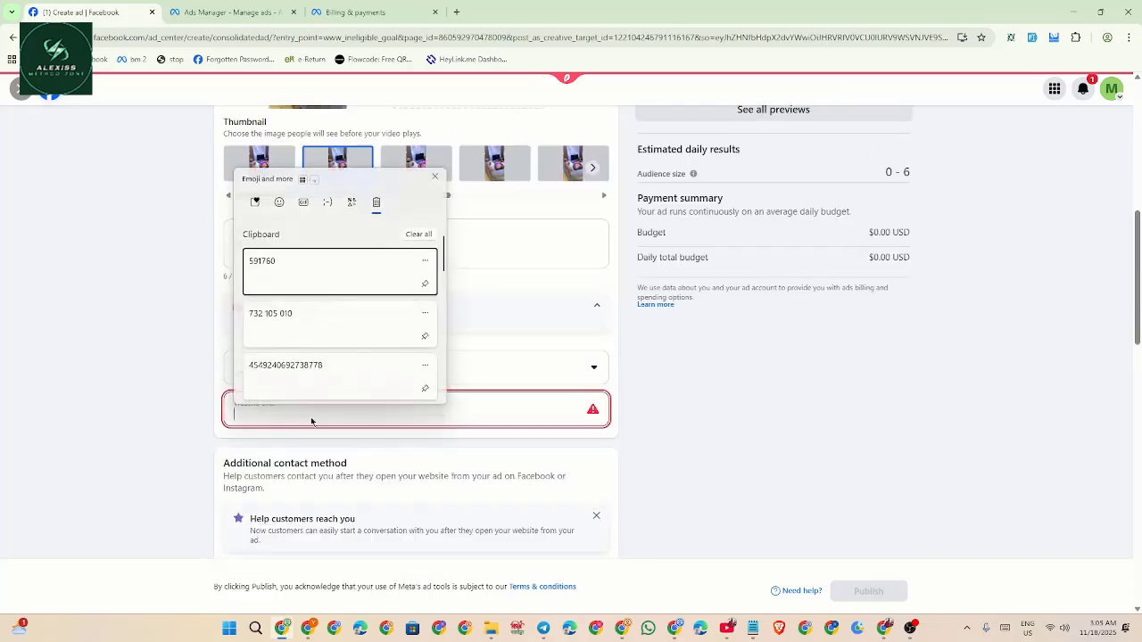
scroll(371, 308, "down", 3)
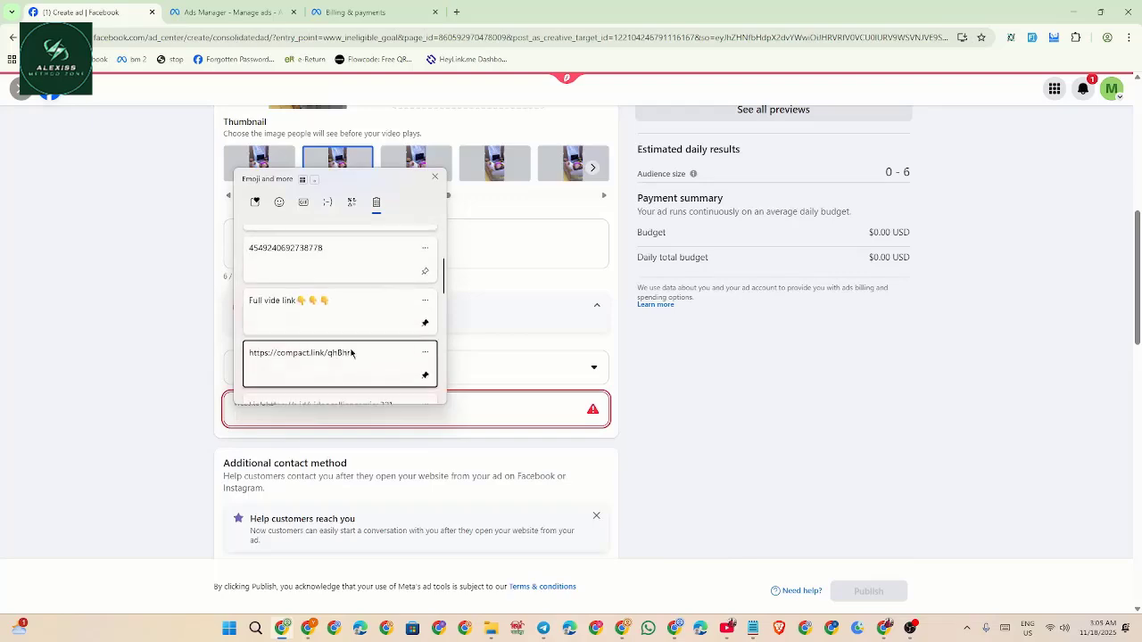
left_click(352, 354)
scroll(473, 398, "down", 3)
left_click(562, 360)
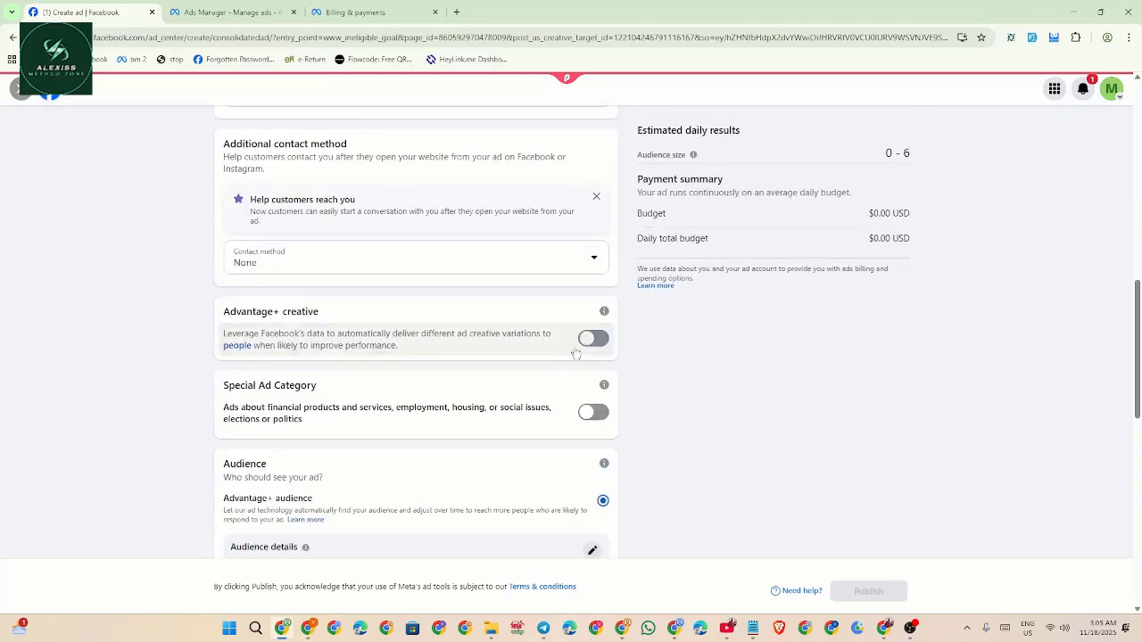
scroll(563, 357, "down", 3)
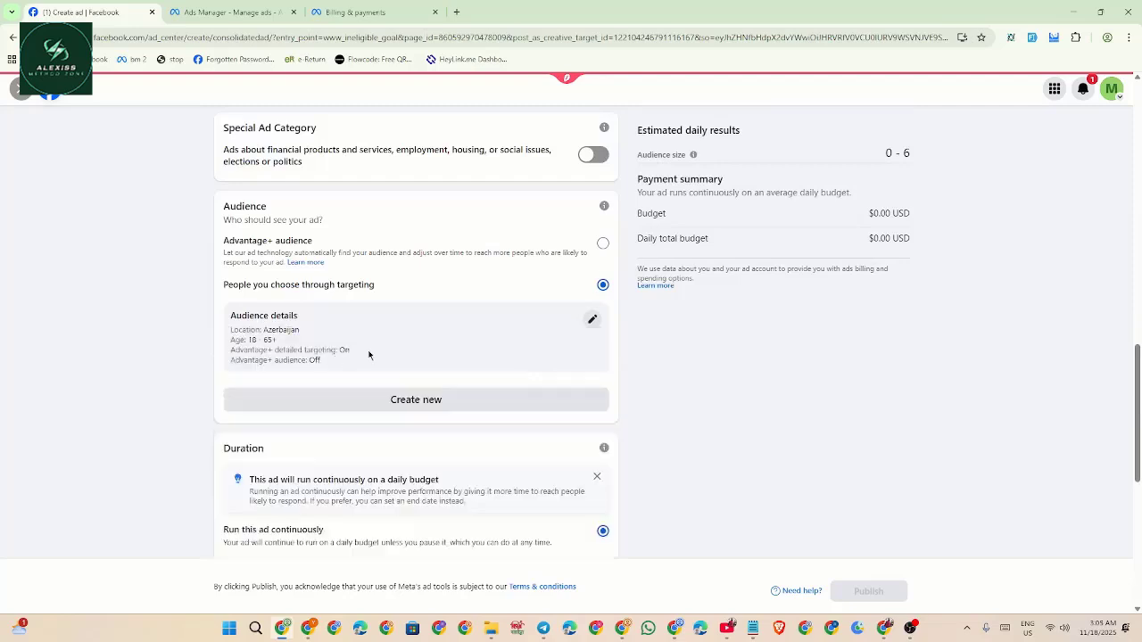
Change the audience to ages 21–58 in Nigeria instead of Azerbaijan and save it.
left_click(592, 319)
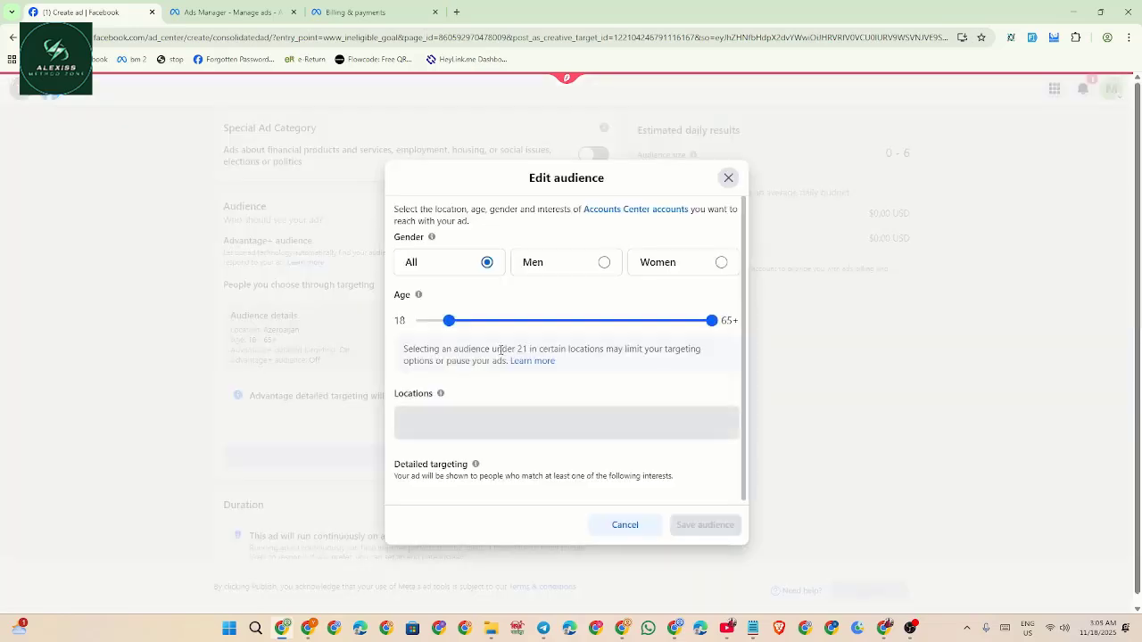
left_click(464, 312)
left_click(673, 312)
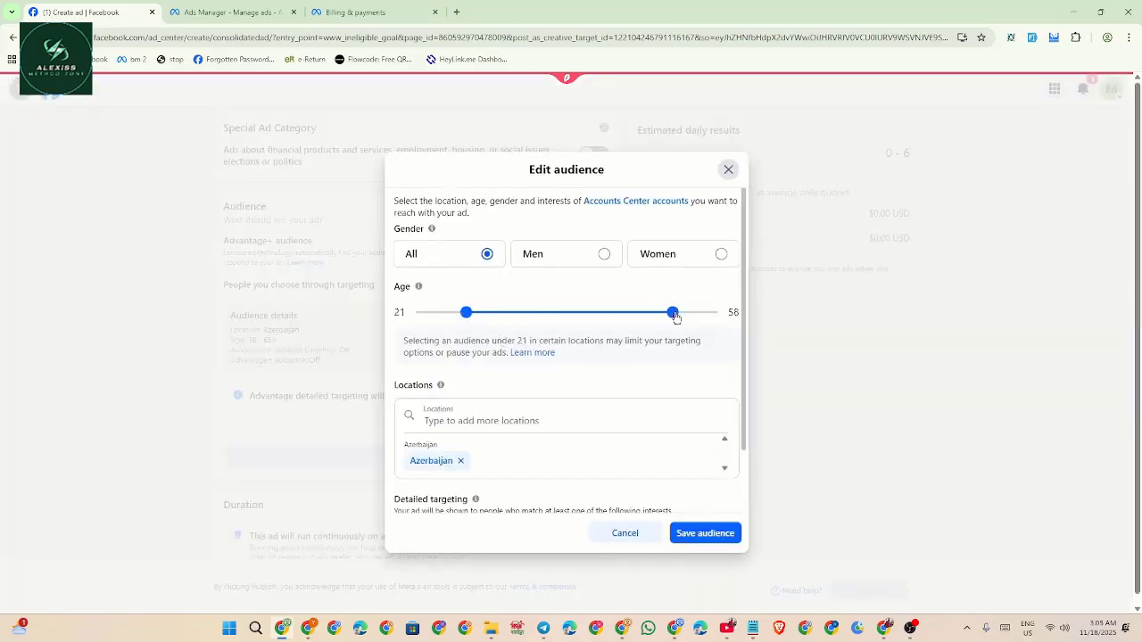
left_click(460, 460)
type("n")
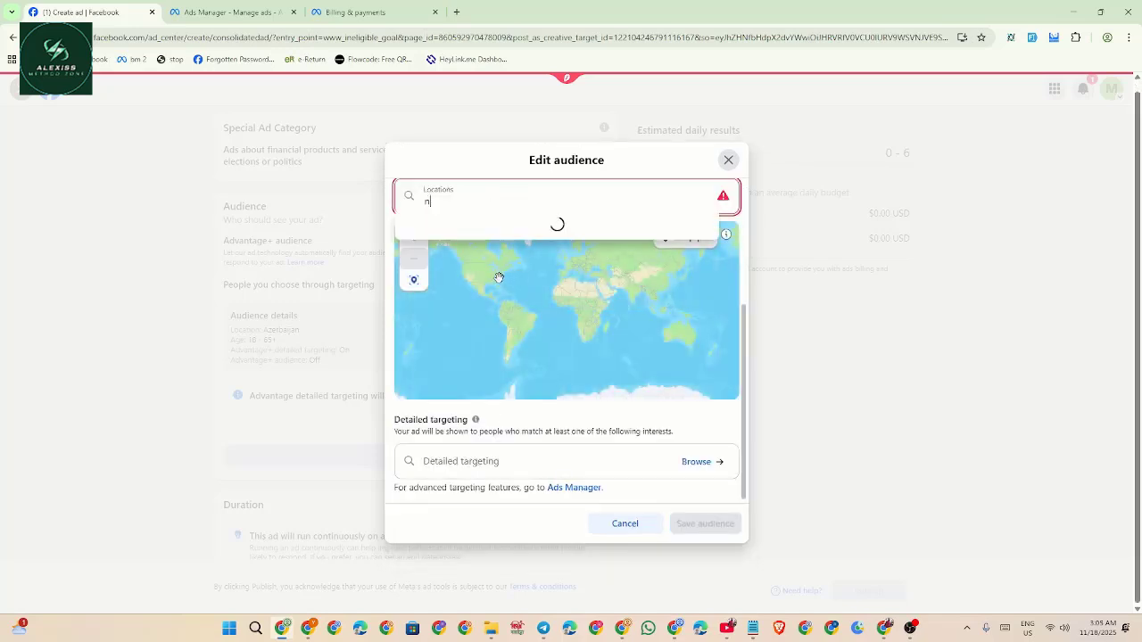
type("i")
left_click(446, 223)
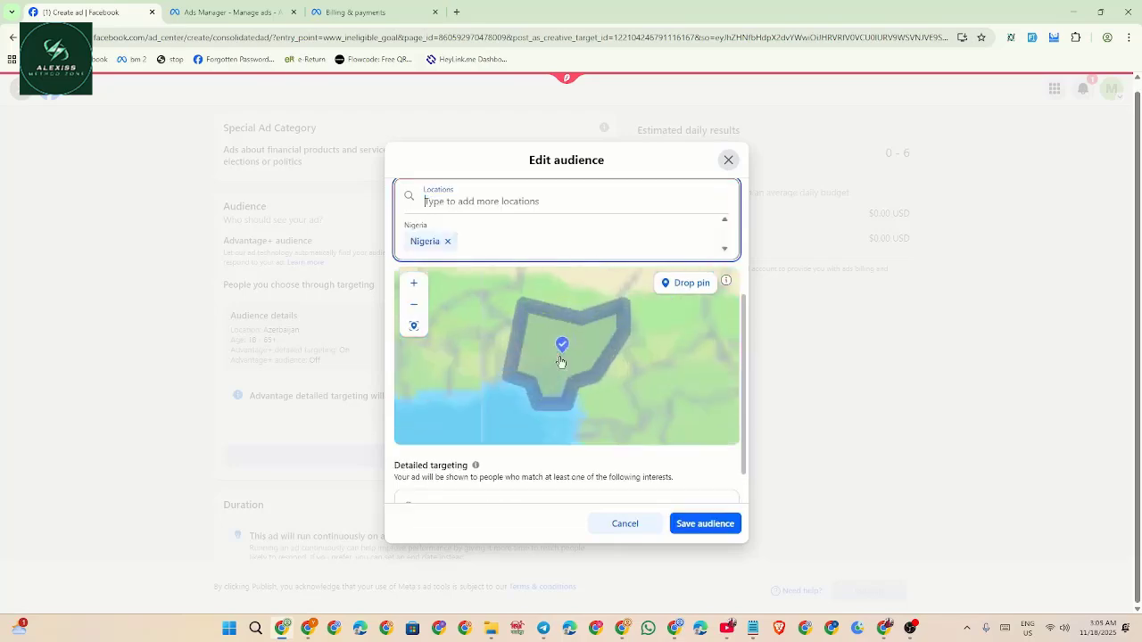
left_click(709, 523)
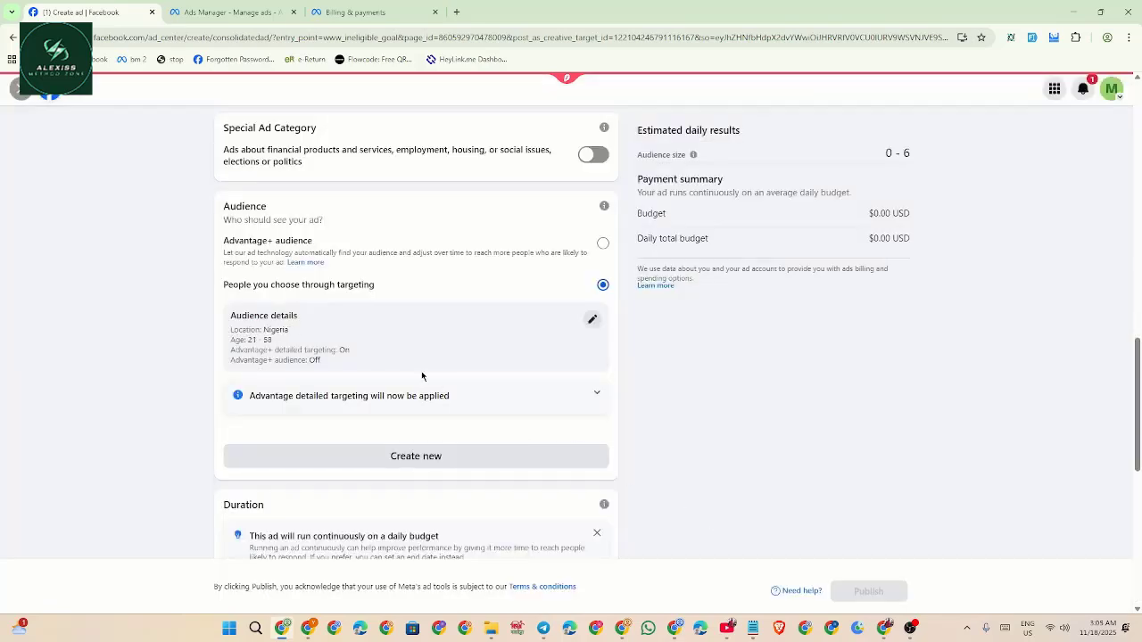
Run the ad for 1 day at $5.00 daily and remove Messenger placement.
scroll(421, 371, "down", 3)
left_click(321, 363)
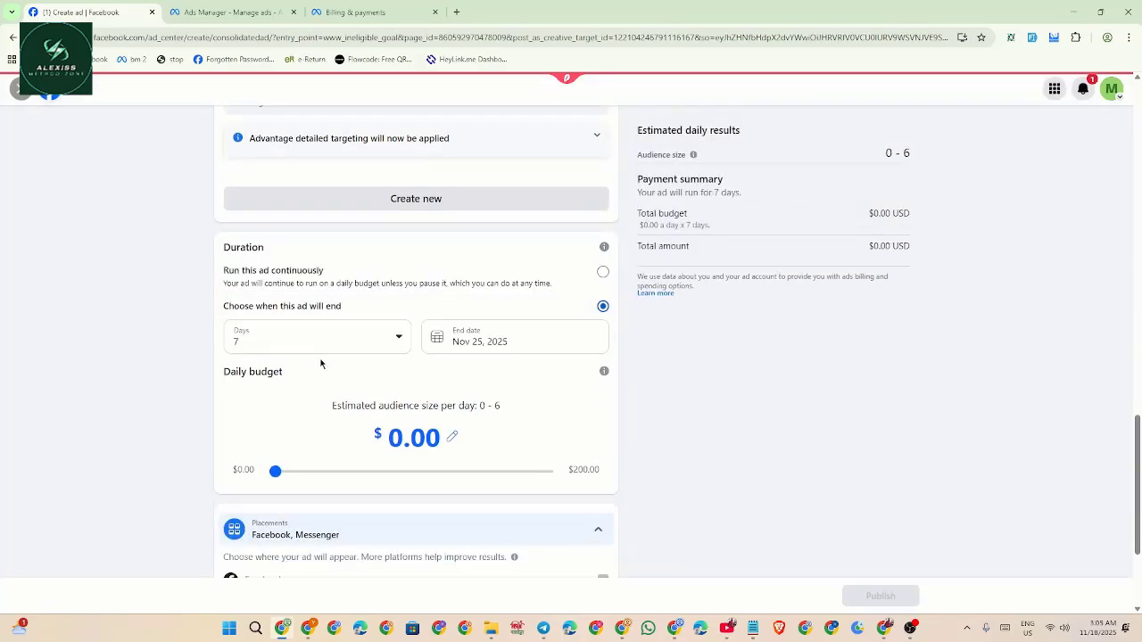
left_click(234, 342)
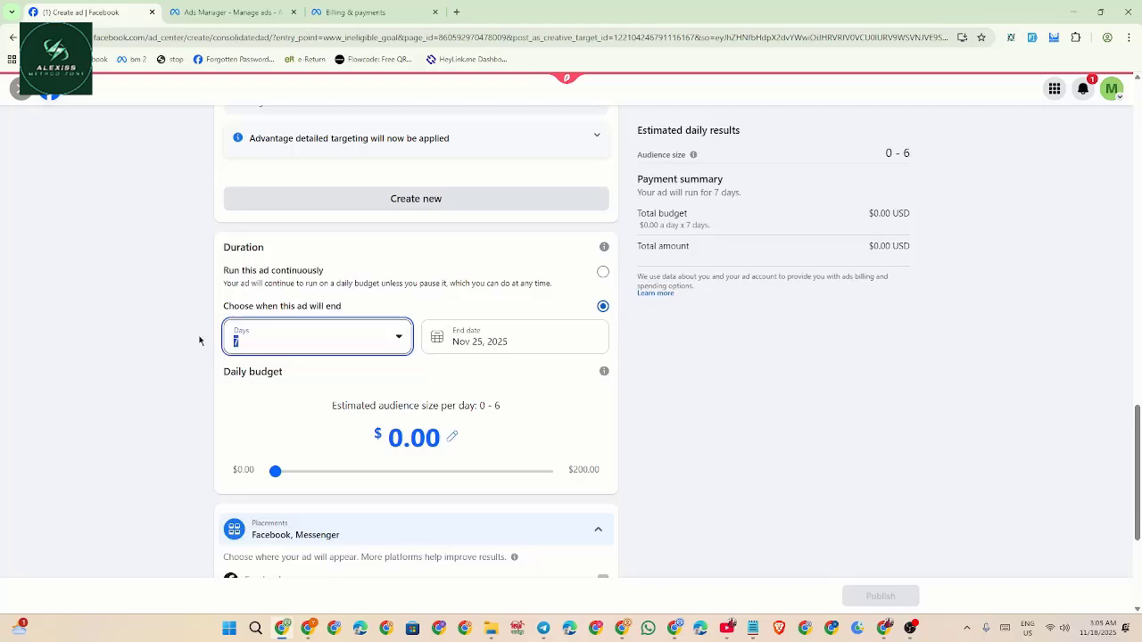
left_click(318, 472)
scroll(425, 450, "down", 3)
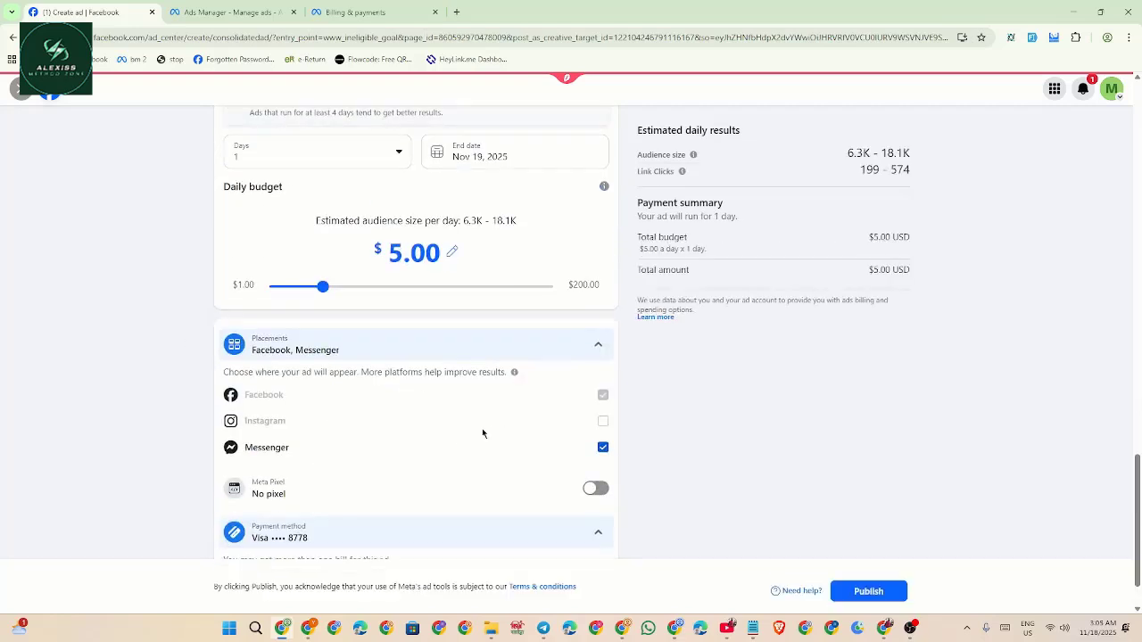
left_click(603, 447)
Review the ad settings and publish the ad.
scroll(520, 442, "down", 1)
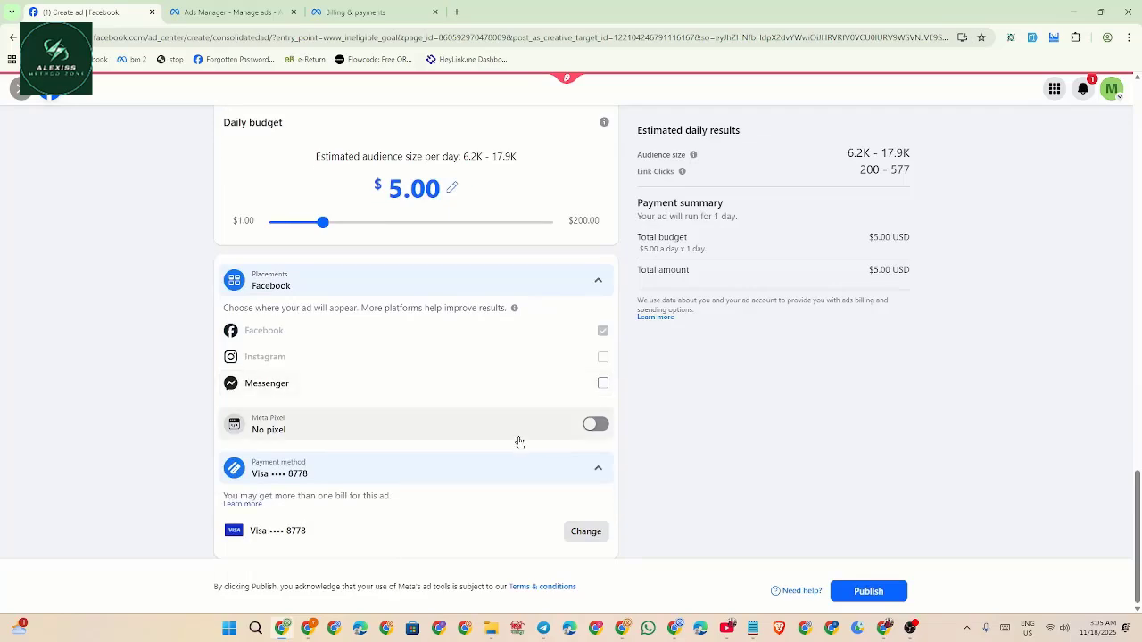
scroll(520, 442, "up", 10)
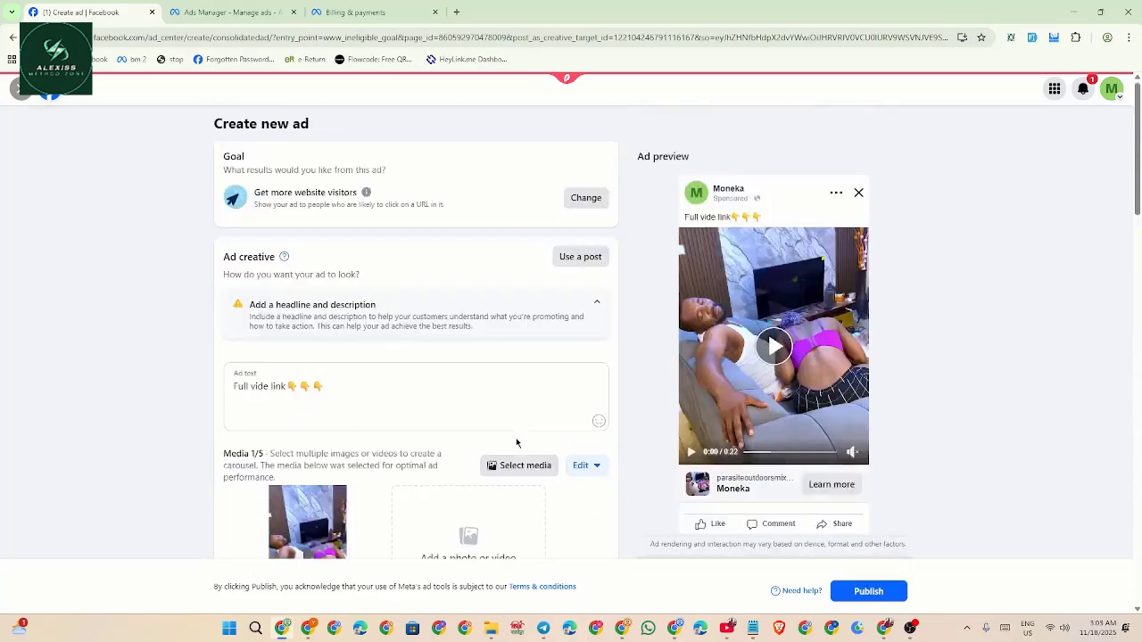
scroll(530, 364, "down", 8)
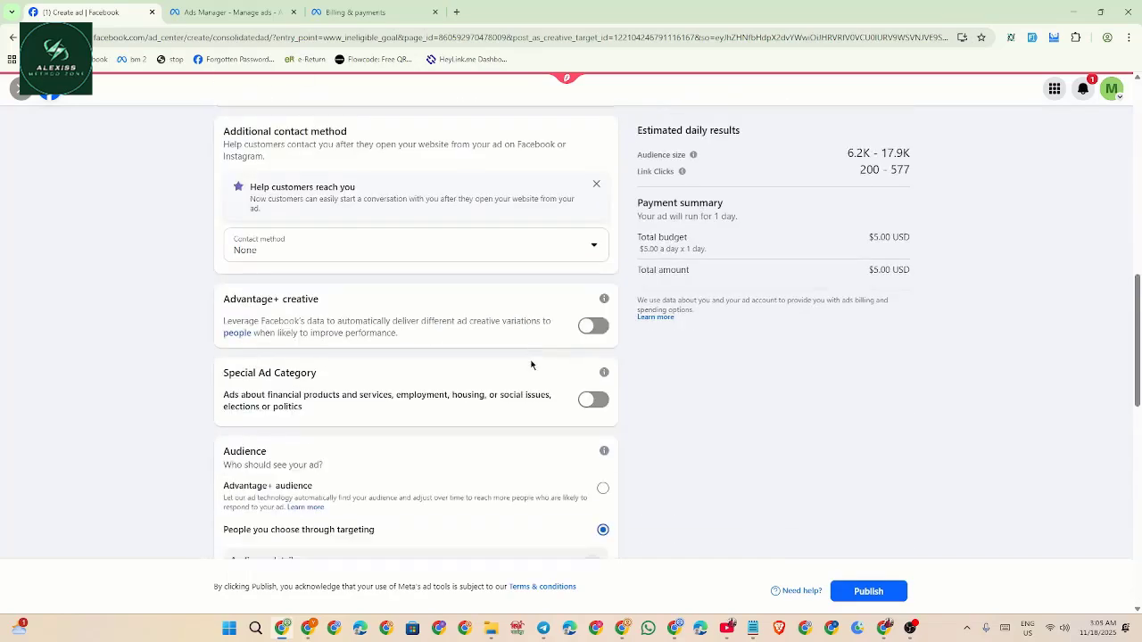
scroll(531, 364, "down", 8)
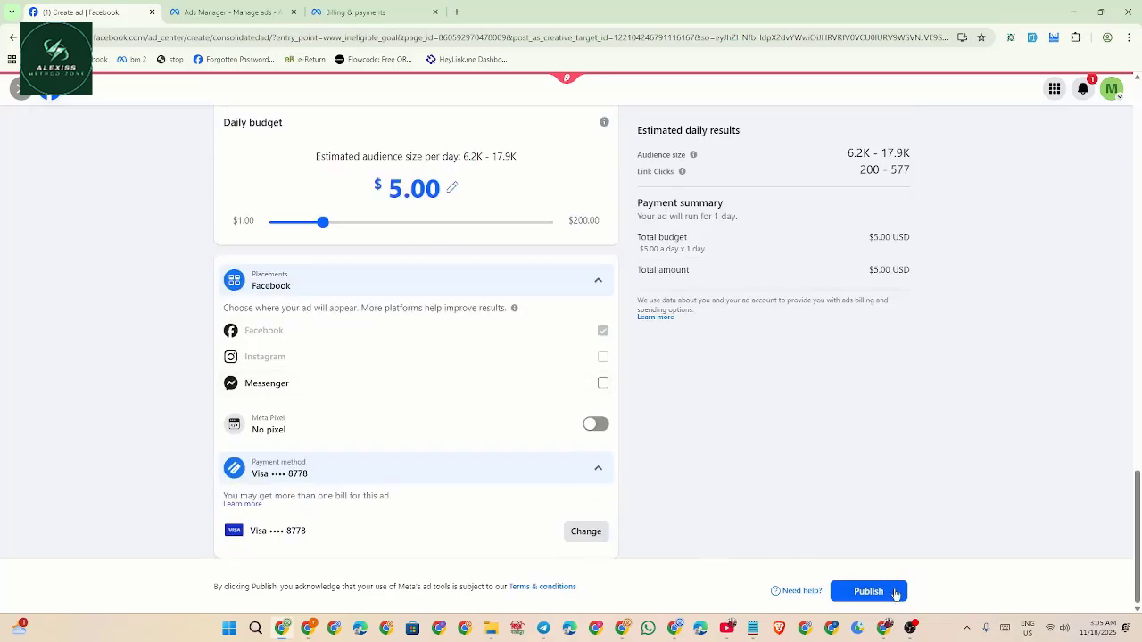
left_click(896, 595)
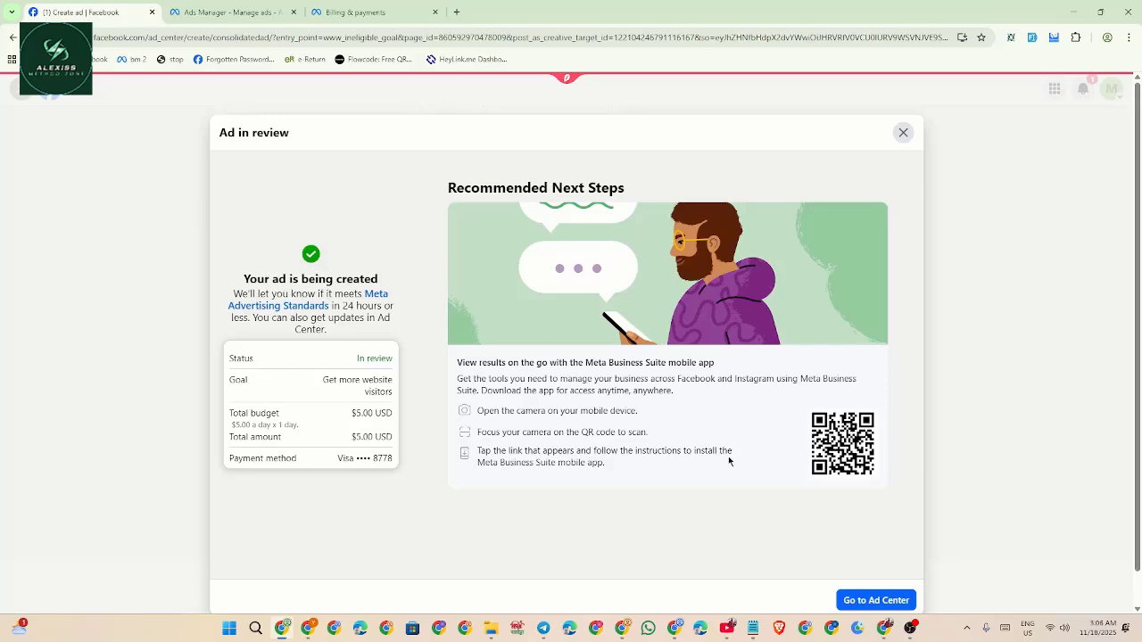
Check the Ad in review summary showing the $5.00 total budget, then go to Ad Center.
scroll(740, 362, "down", 1)
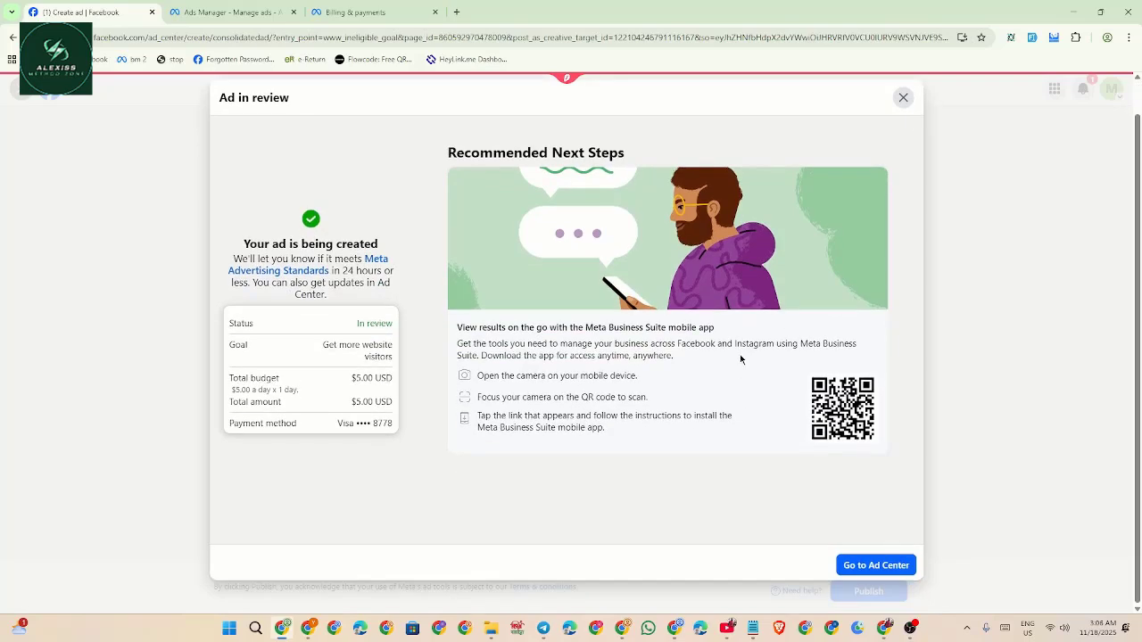
scroll(739, 354, "up", 1)
scroll(739, 354, "down", 1)
scroll(740, 359, "up", 1)
scroll(740, 359, "down", 1)
scroll(740, 359, "up", 1)
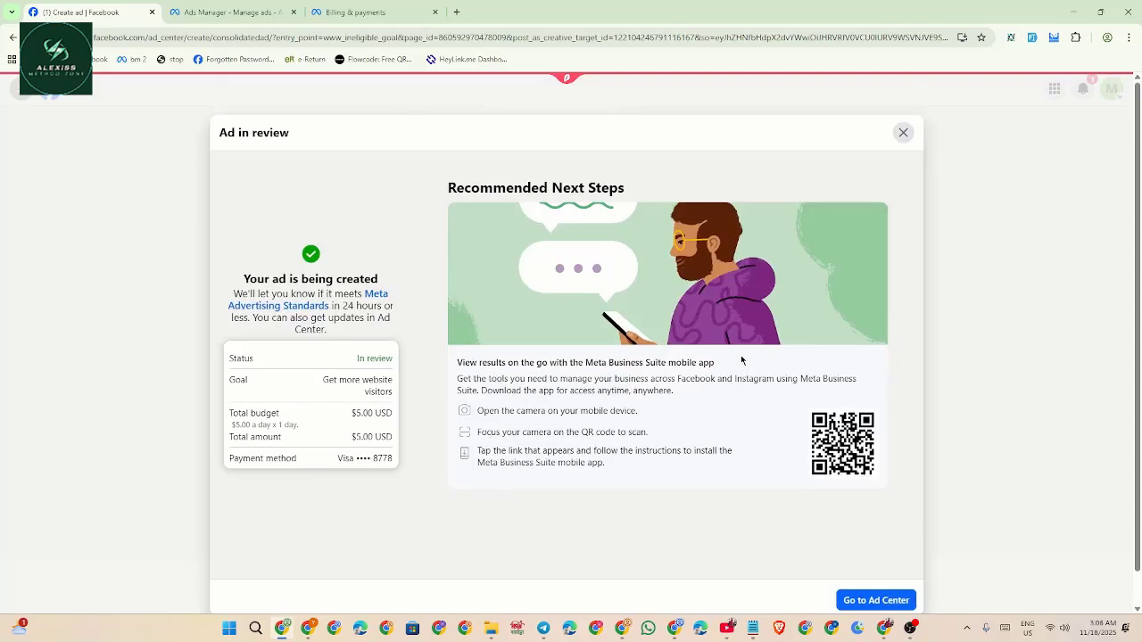
scroll(740, 360, "down", 1)
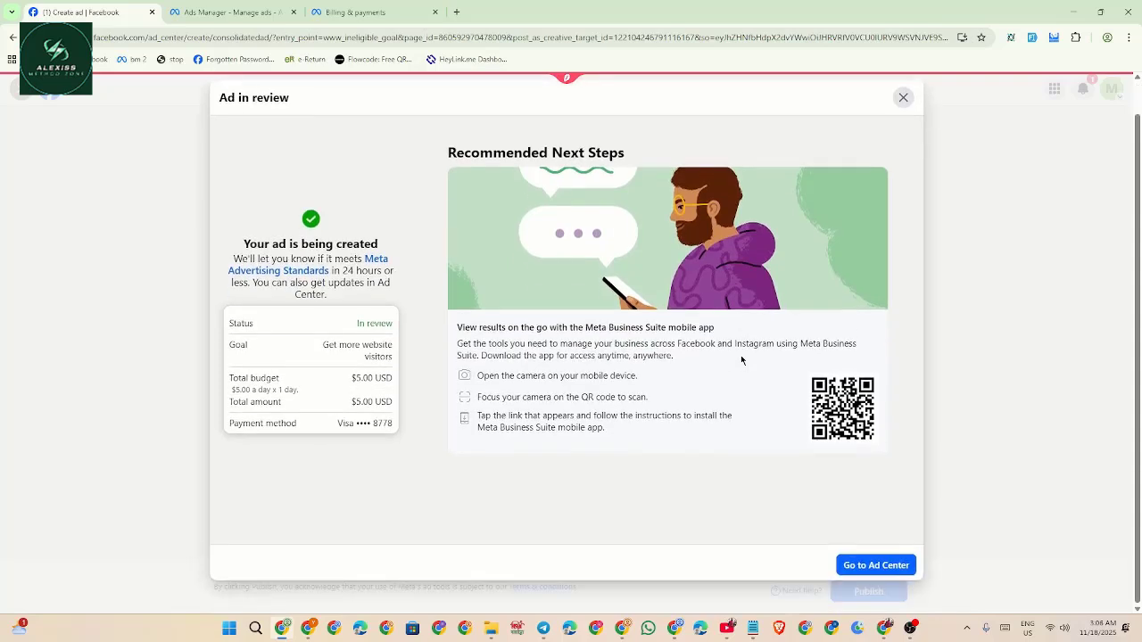
scroll(740, 357, "up", 1)
scroll(740, 357, "down", 1)
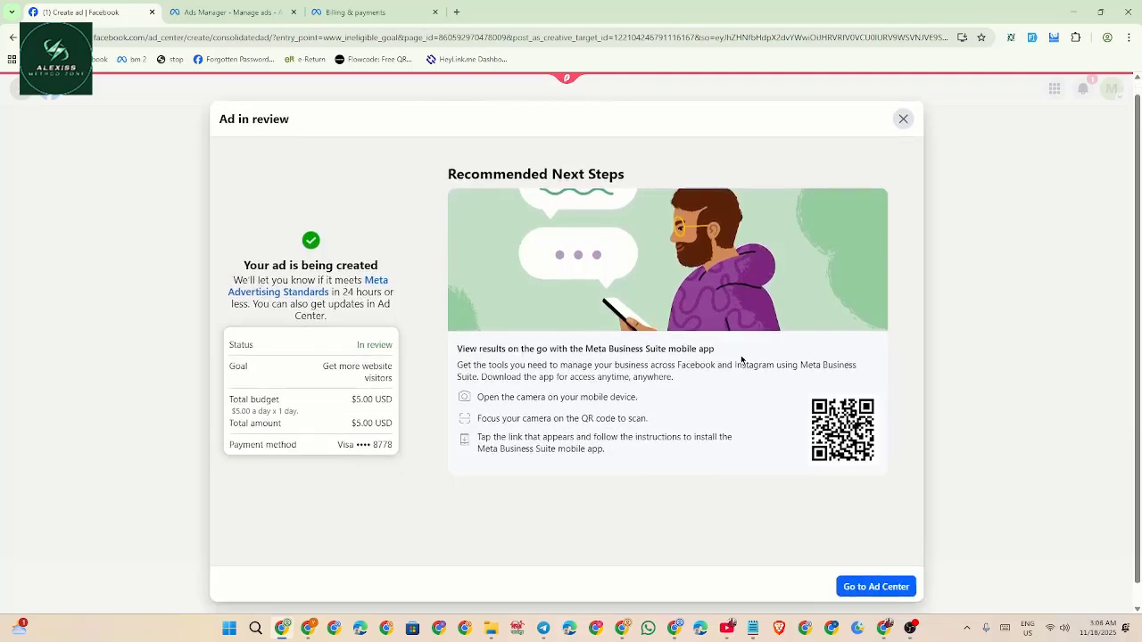
scroll(740, 357, "up", 1)
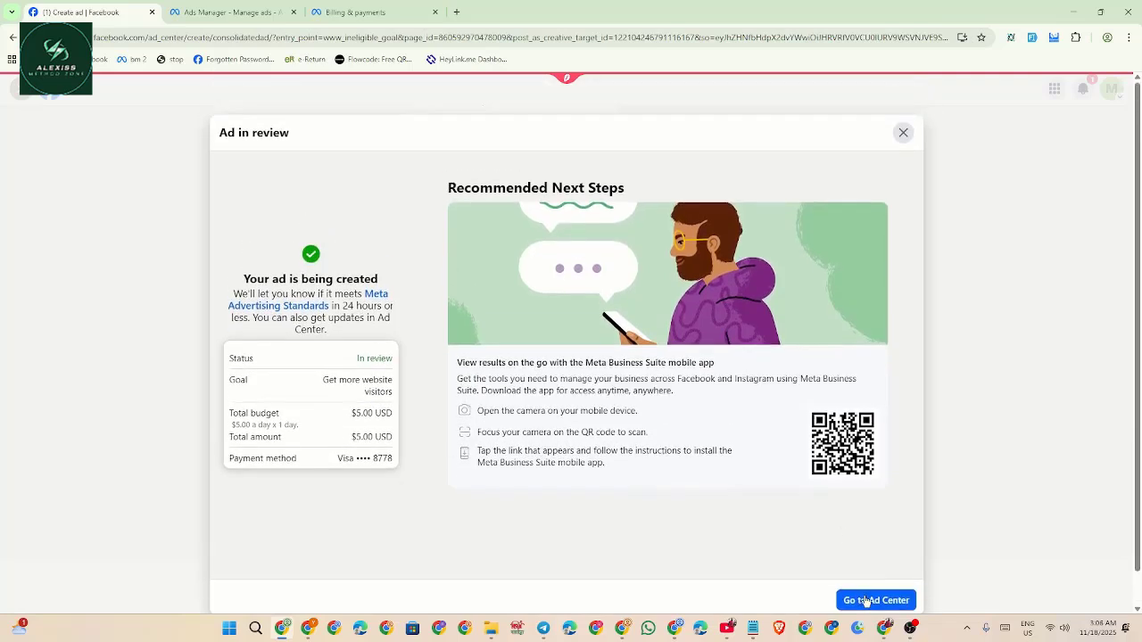
left_click(866, 600)
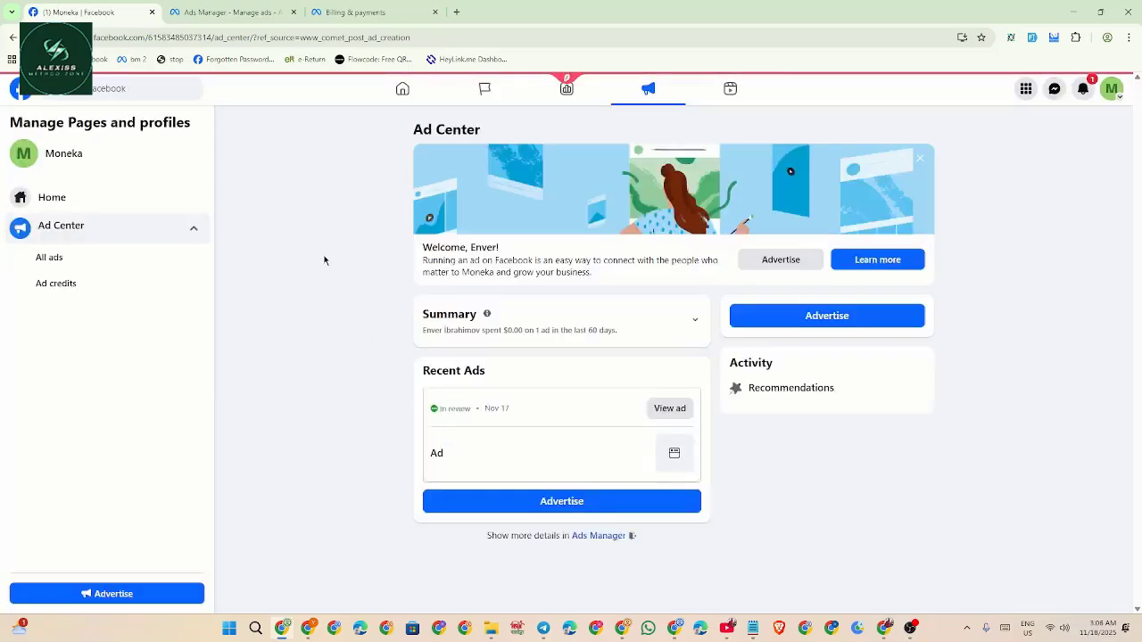
Reload Ad Center four times until the Website visitors ad shows in review at $5.00 per day.
right_click(299, 195)
left_click(337, 242)
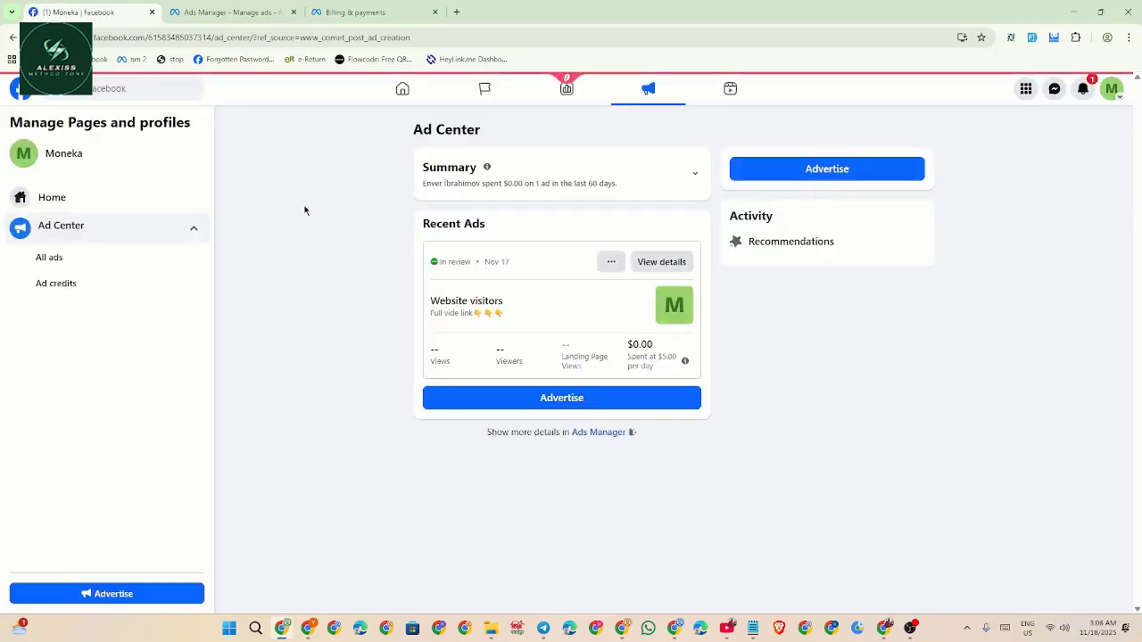
right_click(305, 212)
left_click(339, 253)
right_click(286, 159)
left_click(324, 199)
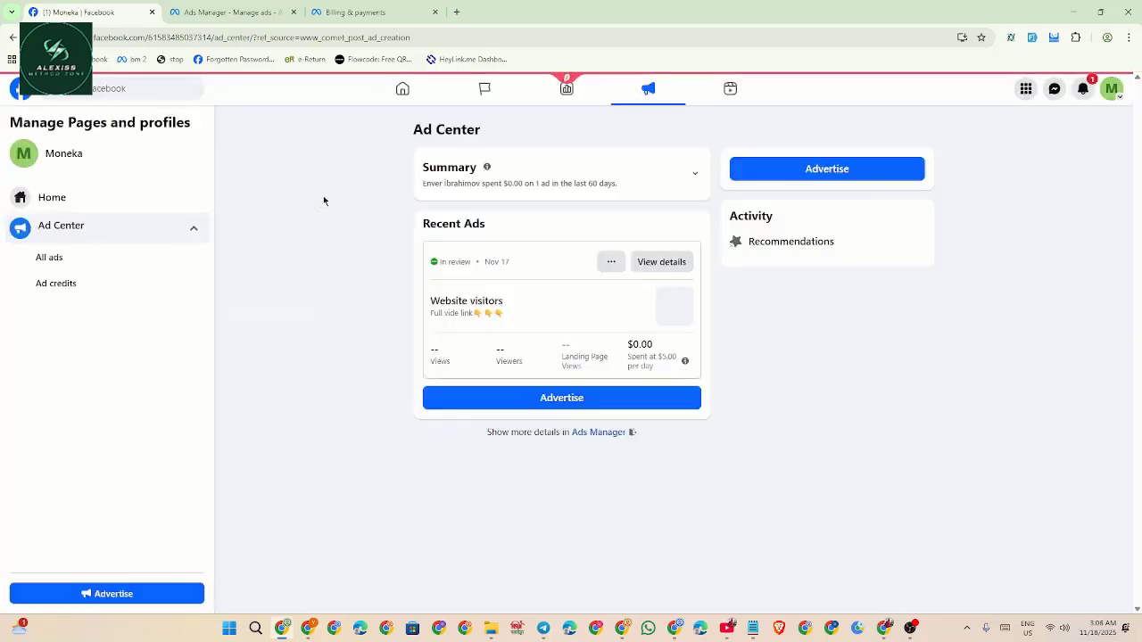
right_click(314, 191)
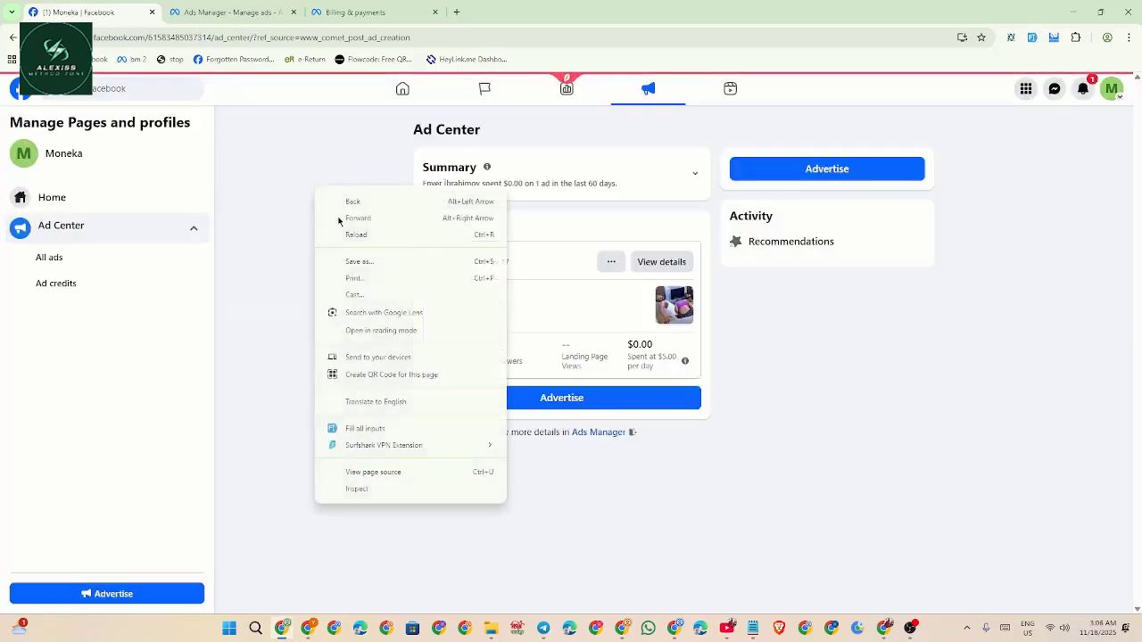
left_click(347, 235)
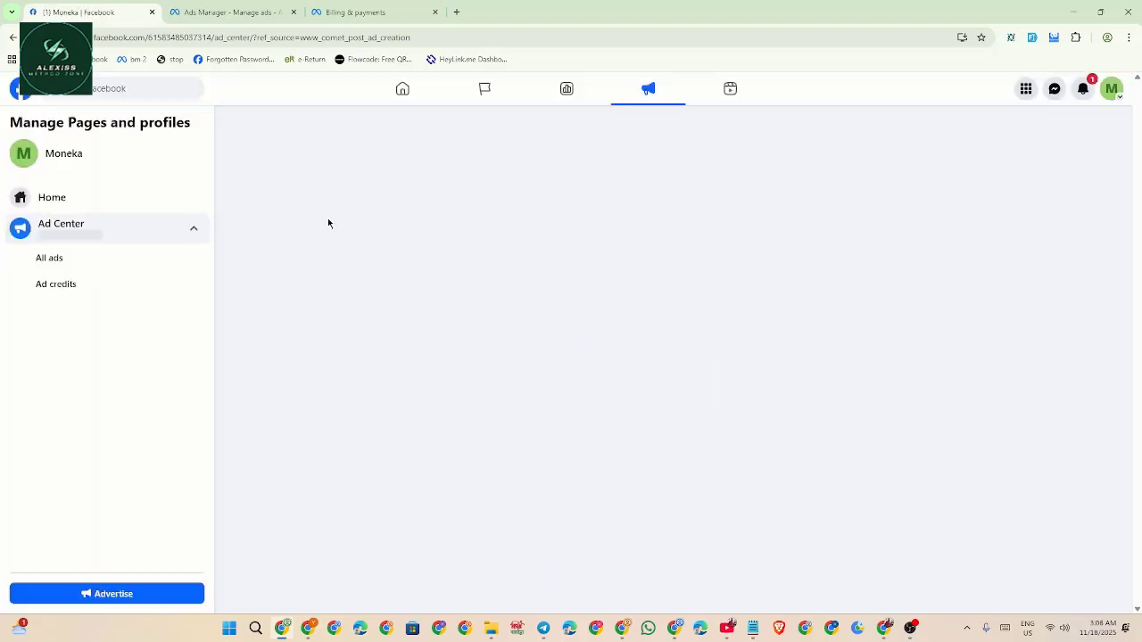
Refresh the Billing & payments page and highlight the Nov 18, 2025 charge date.
left_click(360, 14)
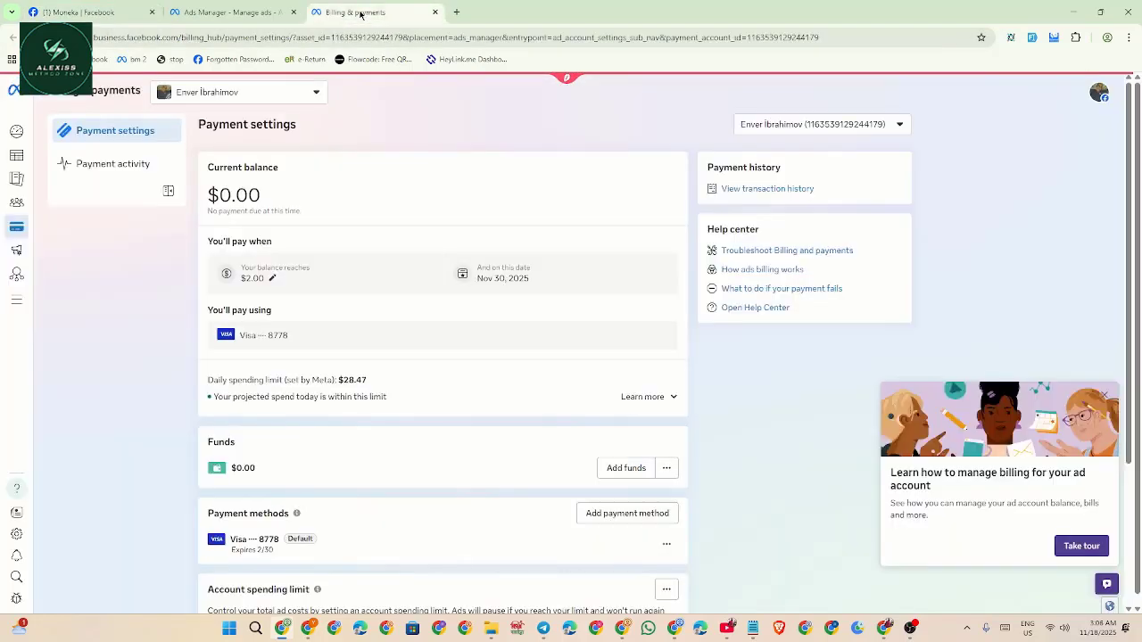
right_click(406, 180)
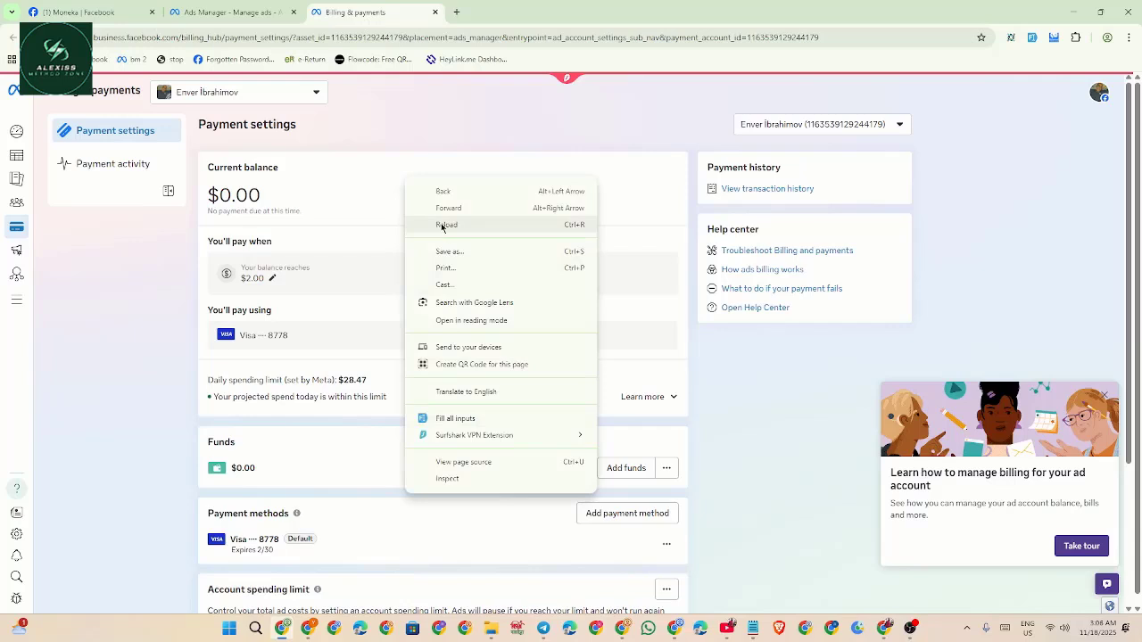
left_click(442, 226)
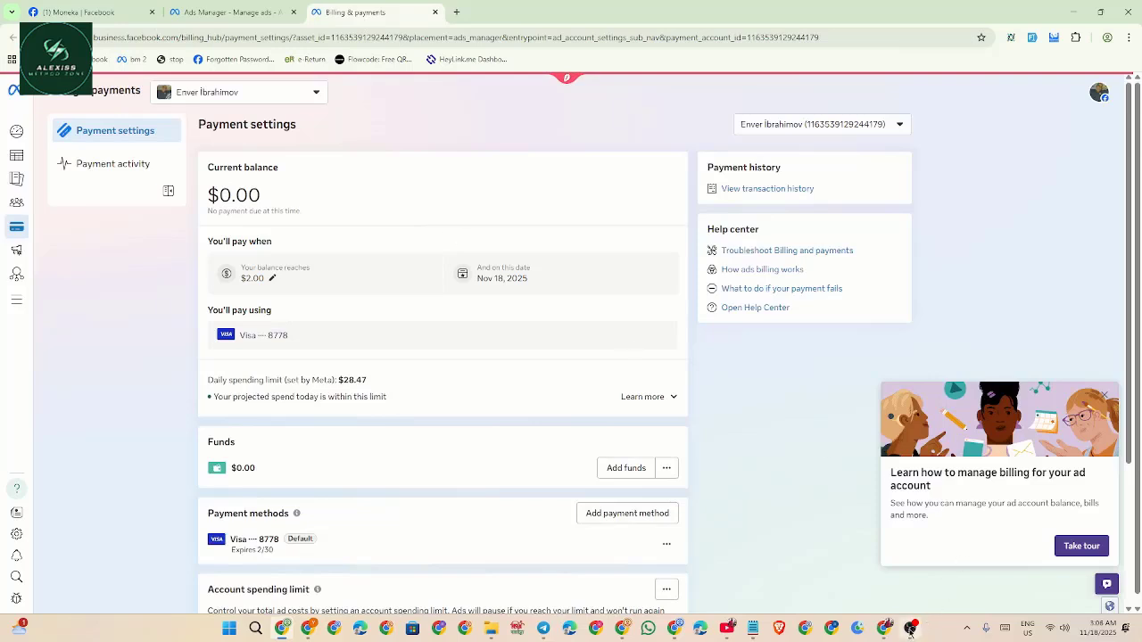
left_click_drag(473, 271, 532, 287)
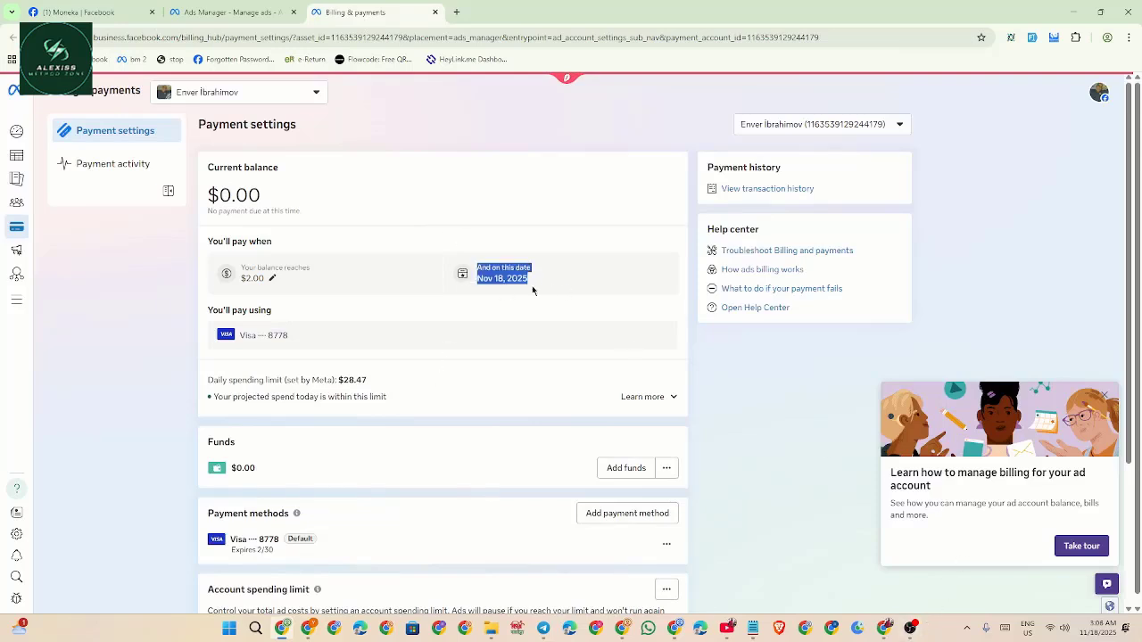